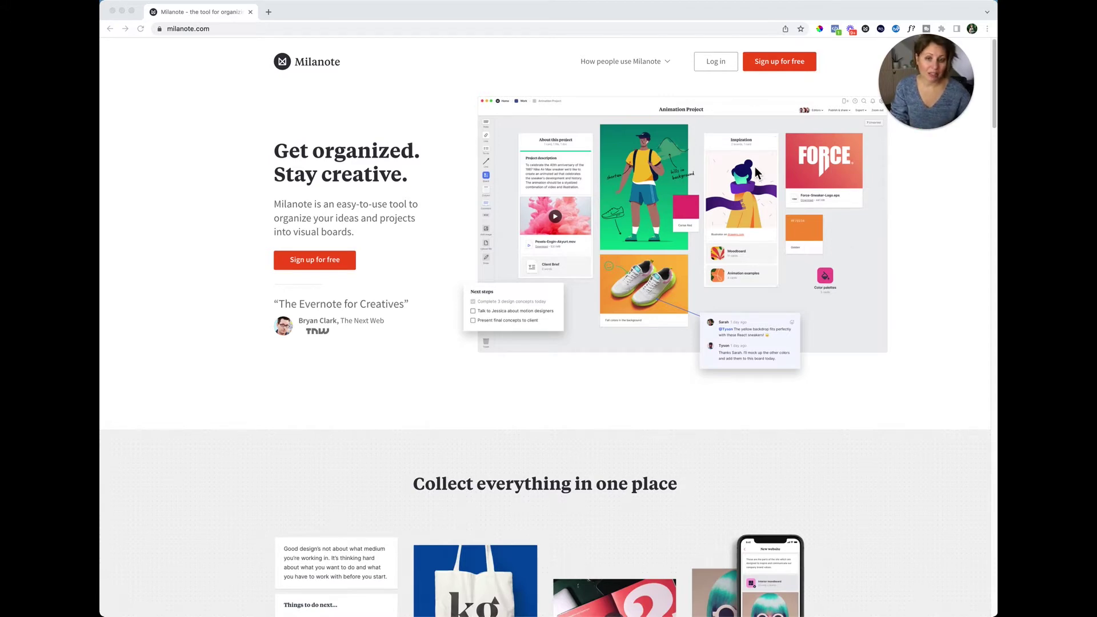
Log in to Milanote and drop a new column onto the home board.
{"action": "left_click", "coordinate": [718, 64]}
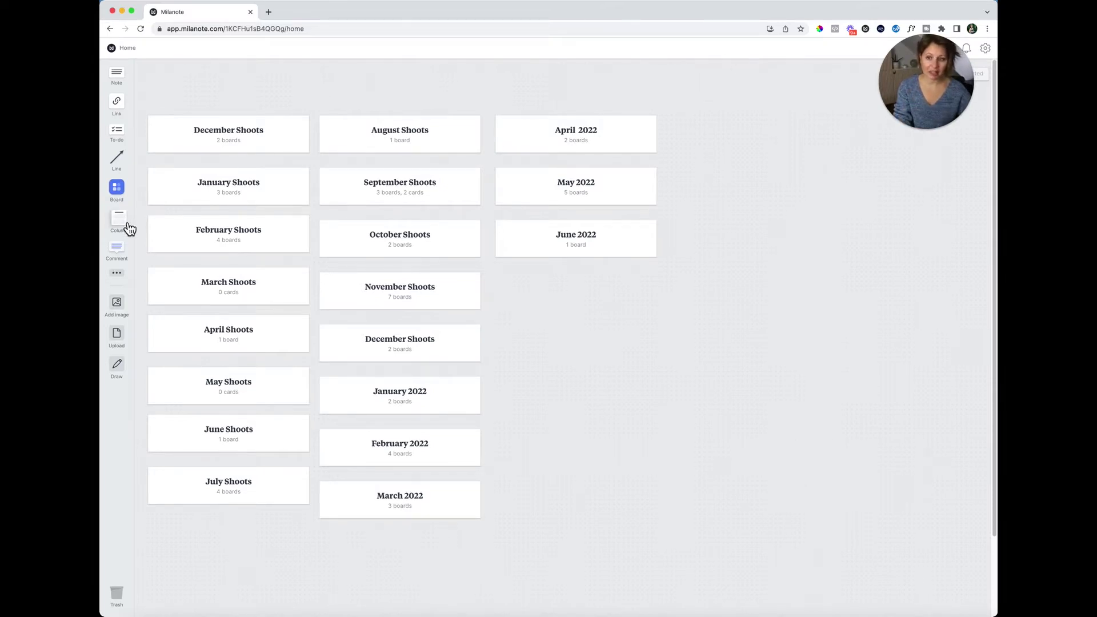
{"action": "left_click_drag", "start_coordinate": [129, 229], "coordinate": [650, 297]}
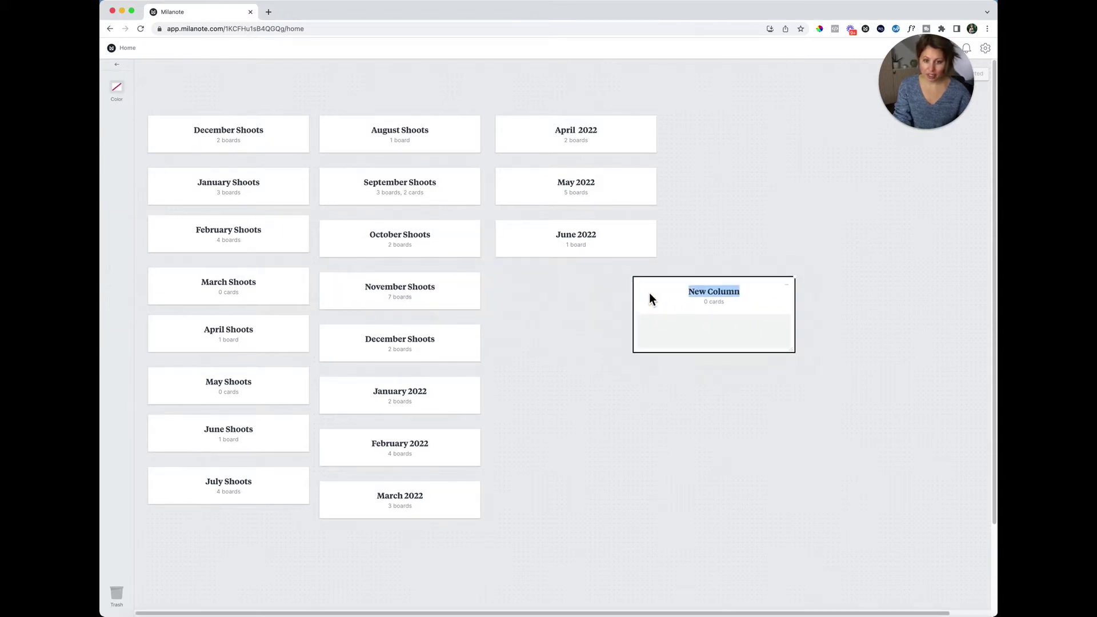
{"action": "left_click", "coordinate": [674, 316]}
Delete that column and add a new empty board to Home from the extra card types.
{"action": "key", "text": "BackSpace"}
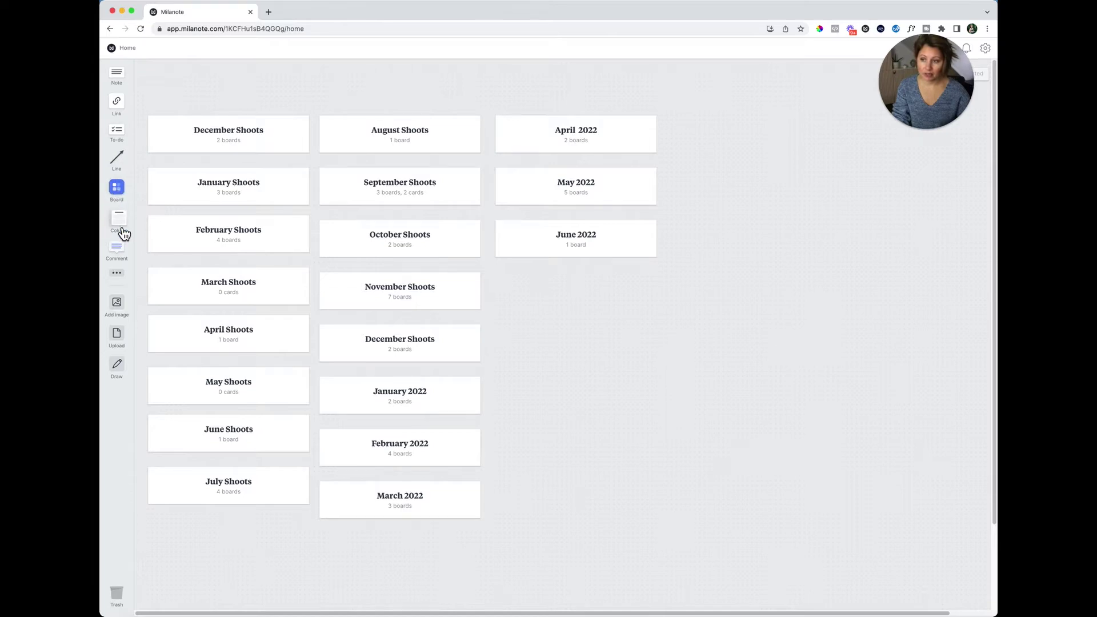
{"action": "left_click", "coordinate": [117, 275]}
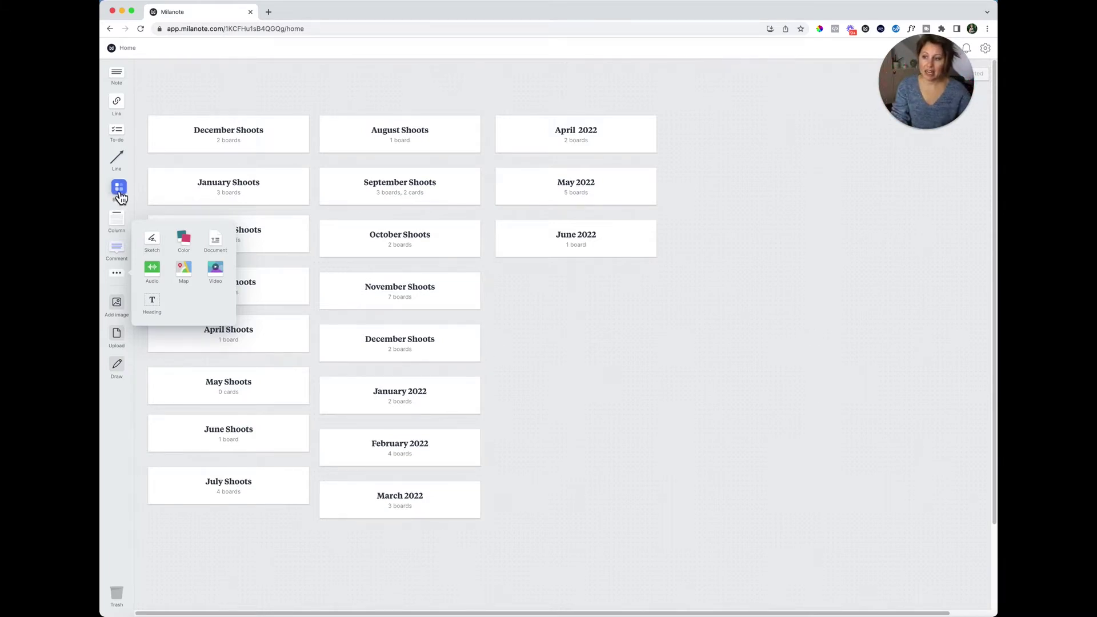
{"action": "left_click_drag", "start_coordinate": [117, 188], "coordinate": [661, 354]}
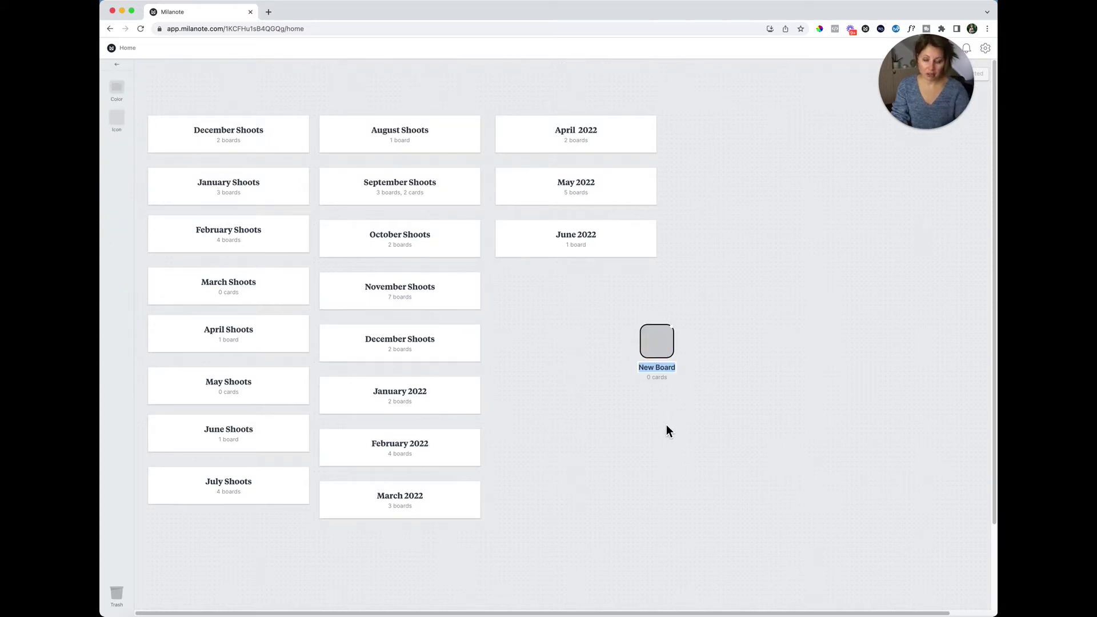
Name the new board 'Client 1', open it, dismiss the templates, and return Home.
{"action": "type", "text": "Client 1"}
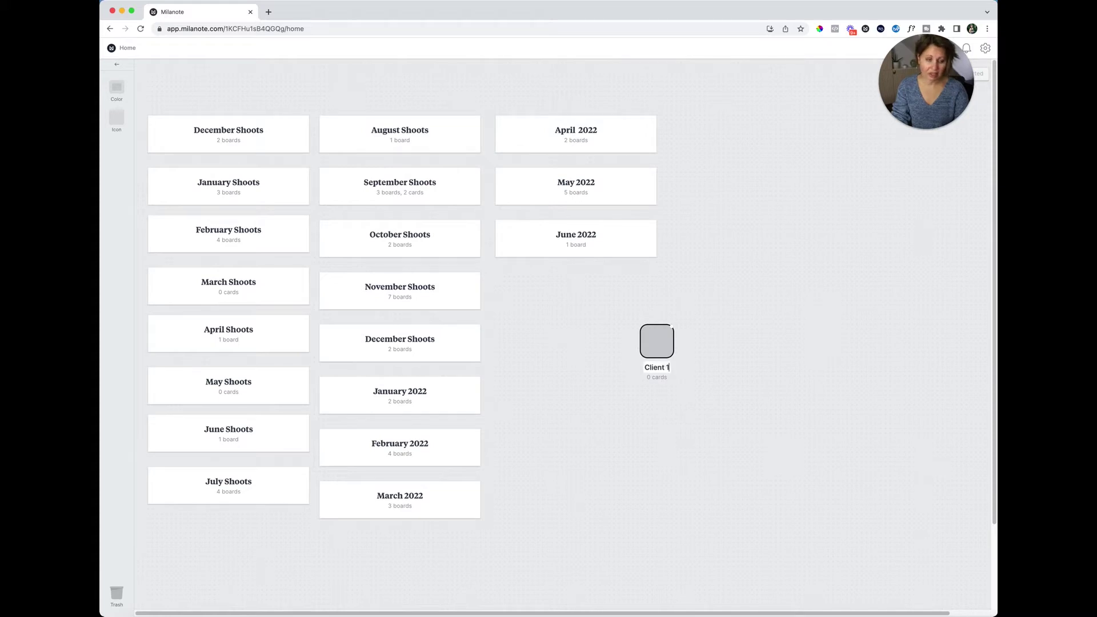
{"action": "key", "text": "Return"}
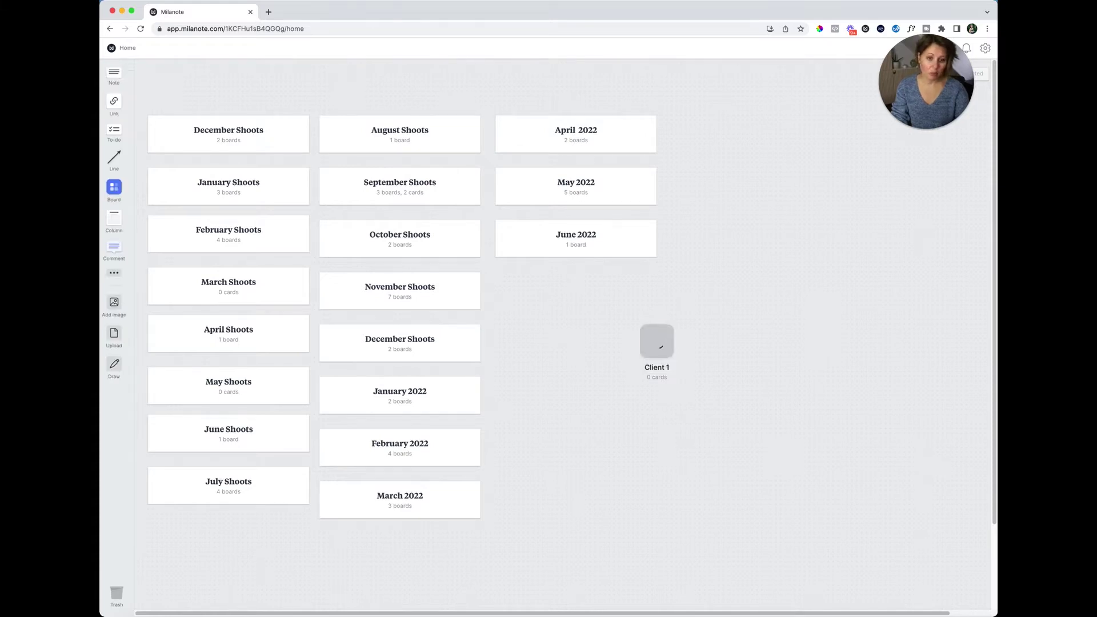
{"action": "left_click", "coordinate": [665, 352]}
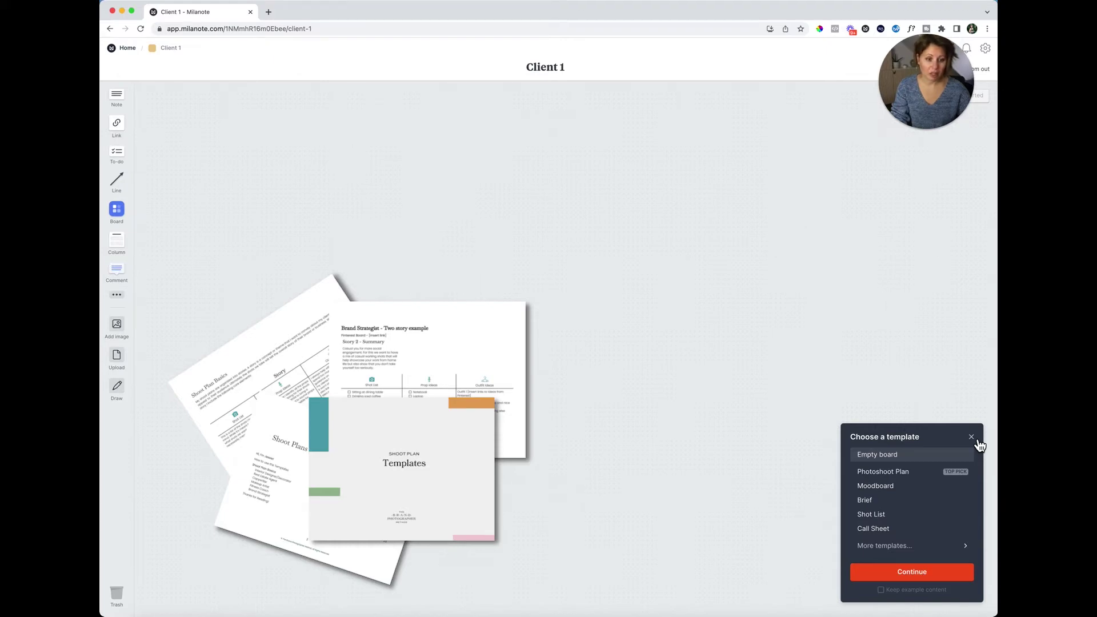
{"action": "left_click", "coordinate": [976, 440]}
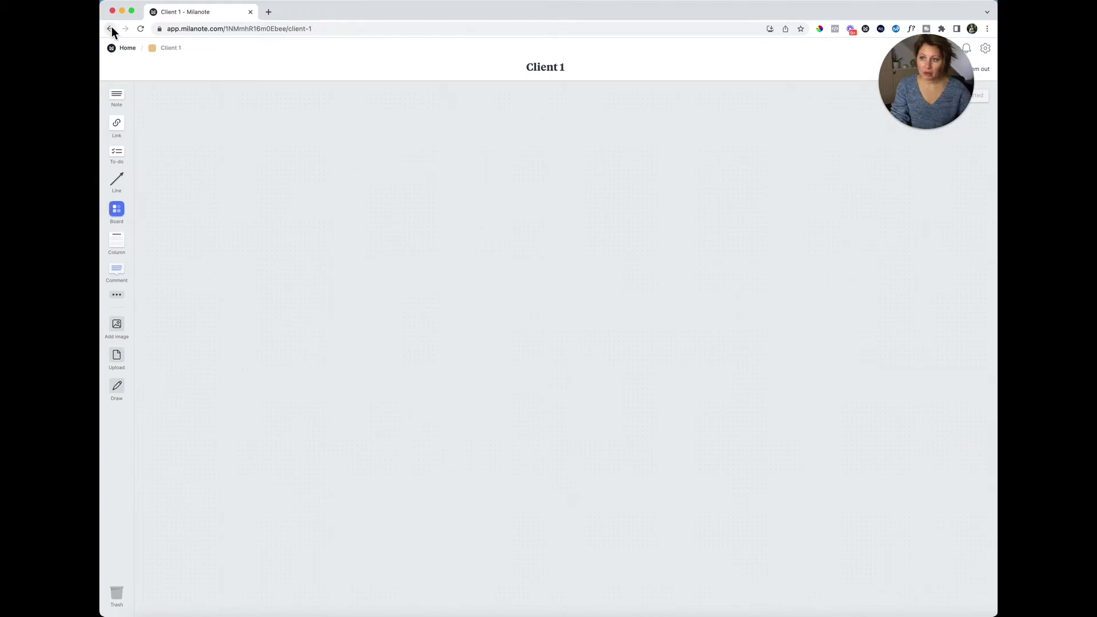
{"action": "left_click", "coordinate": [128, 49]}
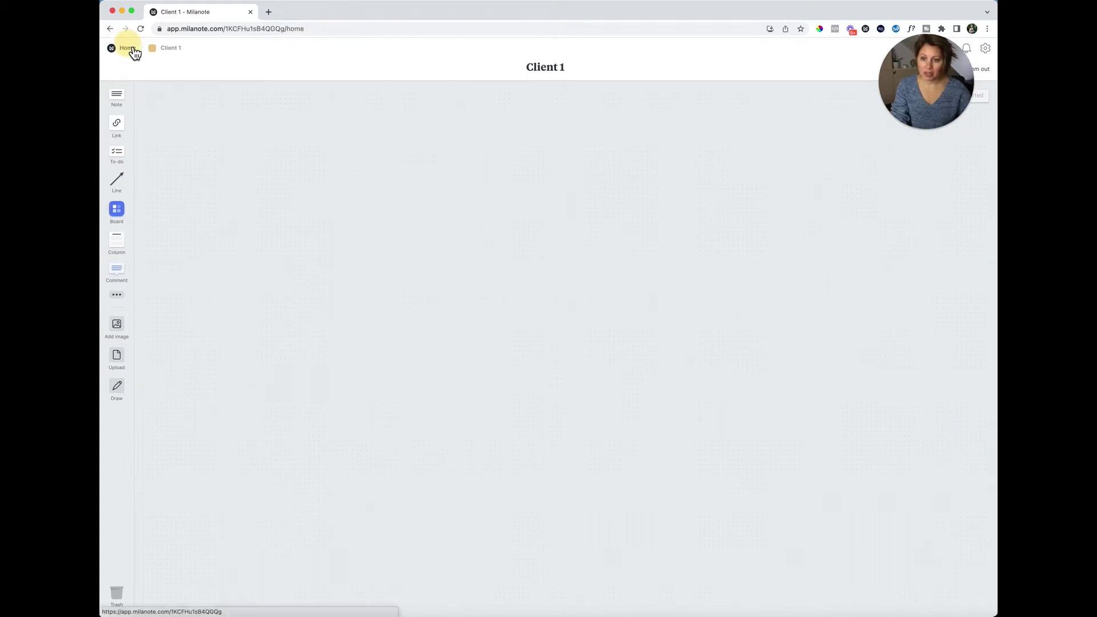
Set the Client 1 board's icon to C1 from the Letters & numbers icons.
{"action": "left_click", "coordinate": [658, 351]}
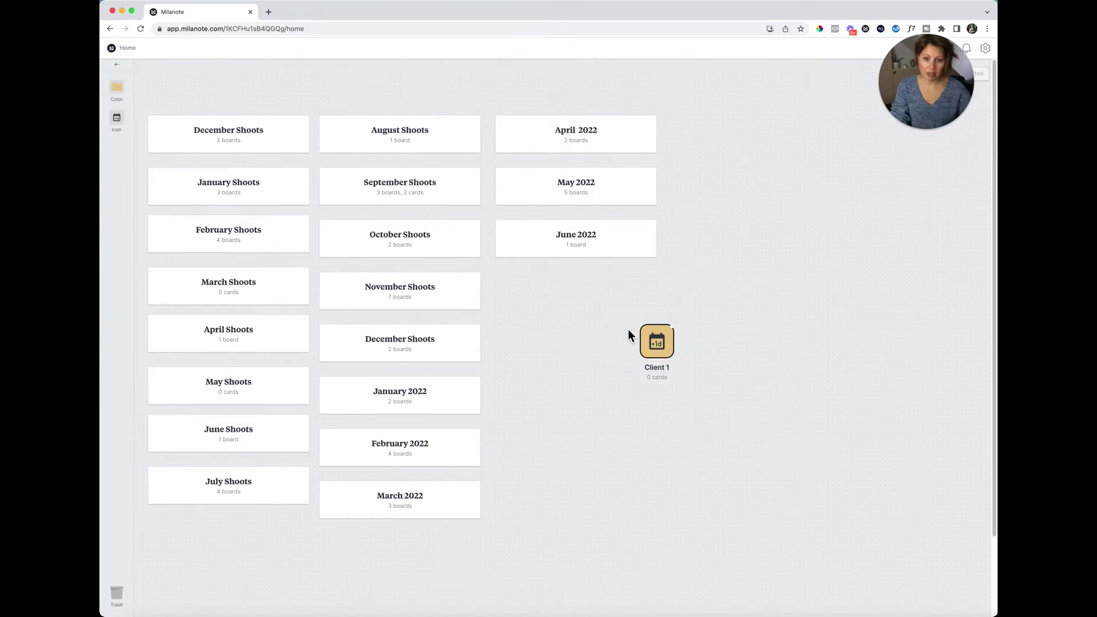
{"action": "left_click", "coordinate": [737, 355]}
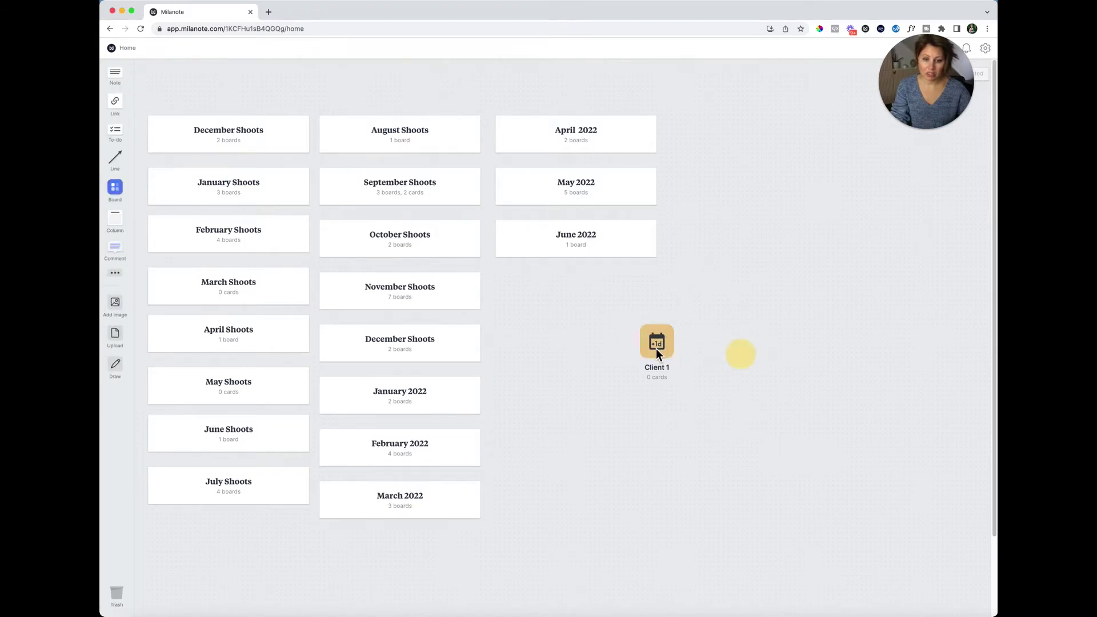
{"action": "left_click", "coordinate": [656, 348]}
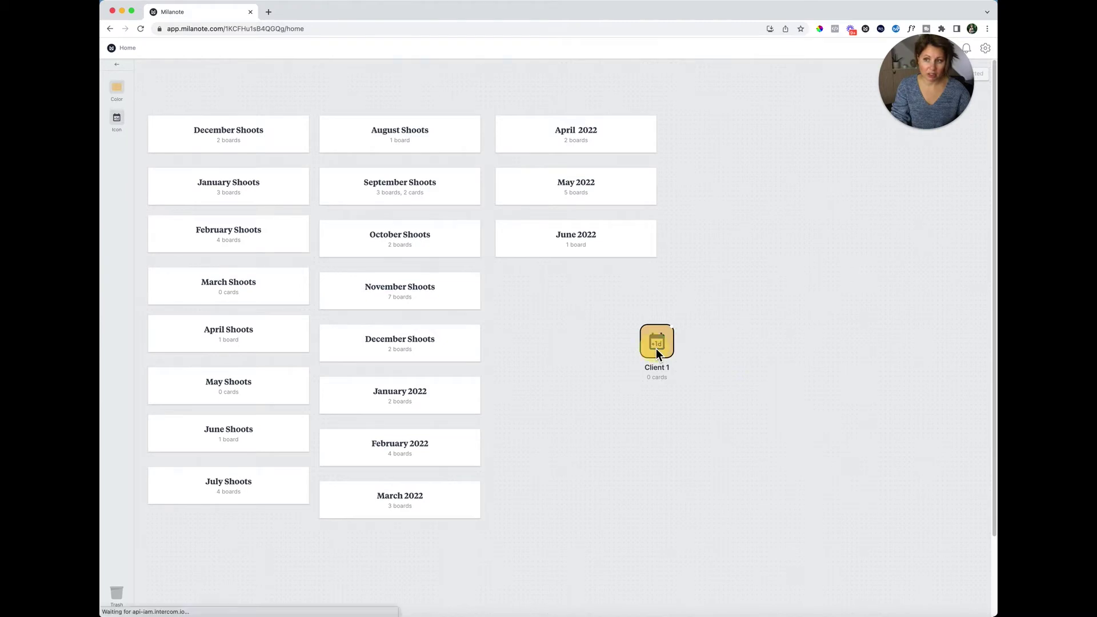
{"action": "left_click", "coordinate": [656, 348]}
{"action": "left_click", "coordinate": [109, 29]}
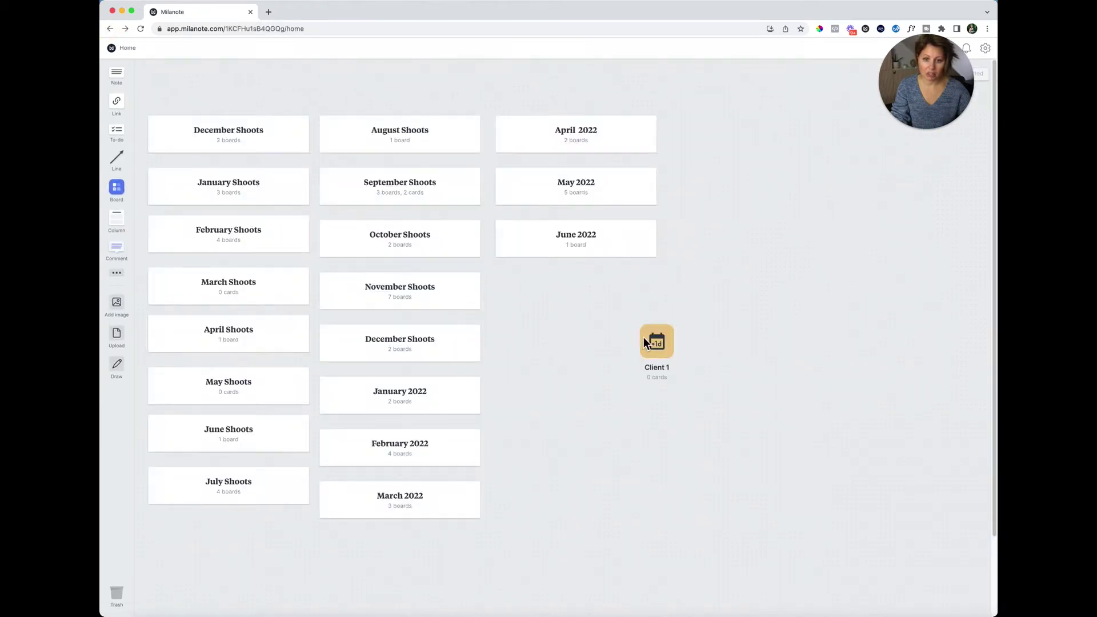
{"action": "left_click", "coordinate": [660, 345]}
{"action": "left_click", "coordinate": [117, 88]}
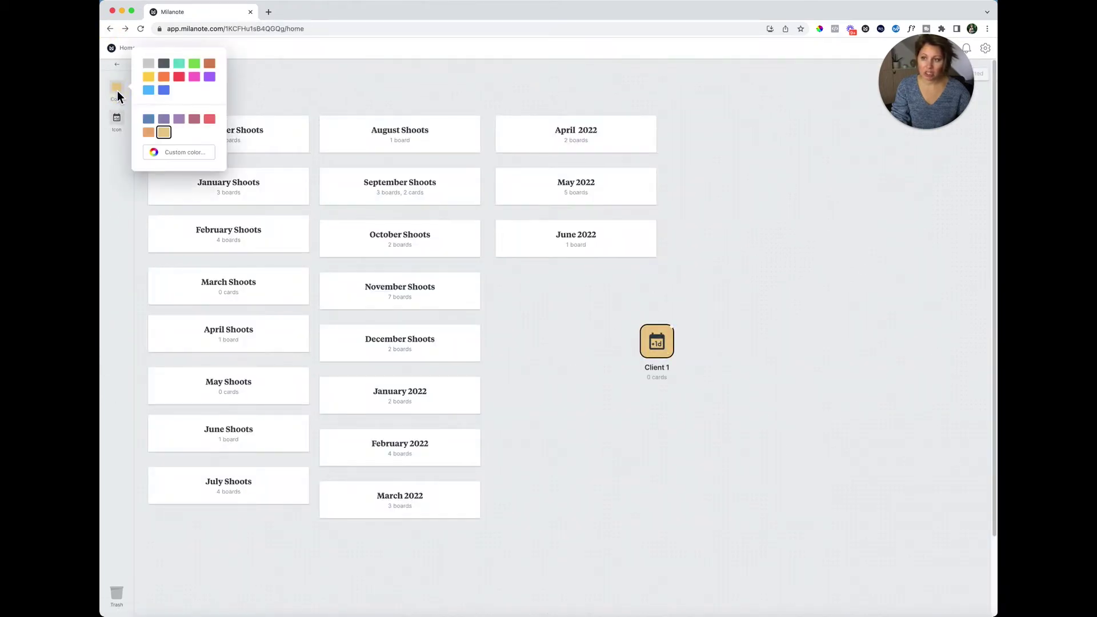
{"action": "left_click", "coordinate": [119, 122]}
{"action": "left_click", "coordinate": [120, 124]}
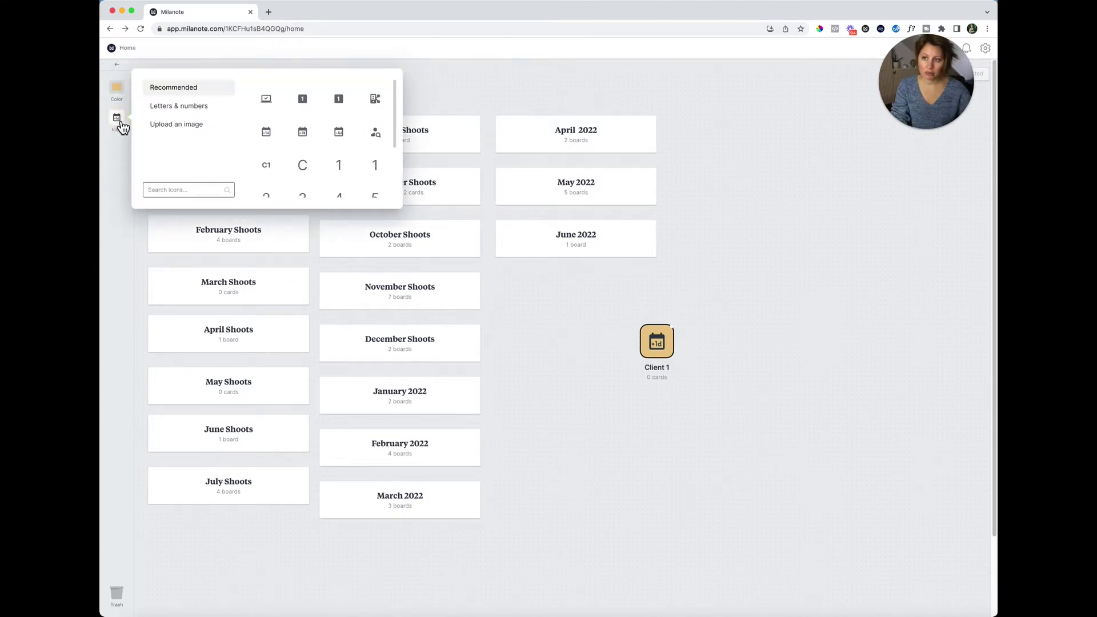
{"action": "left_click", "coordinate": [183, 112]}
{"action": "left_click", "coordinate": [273, 104]}
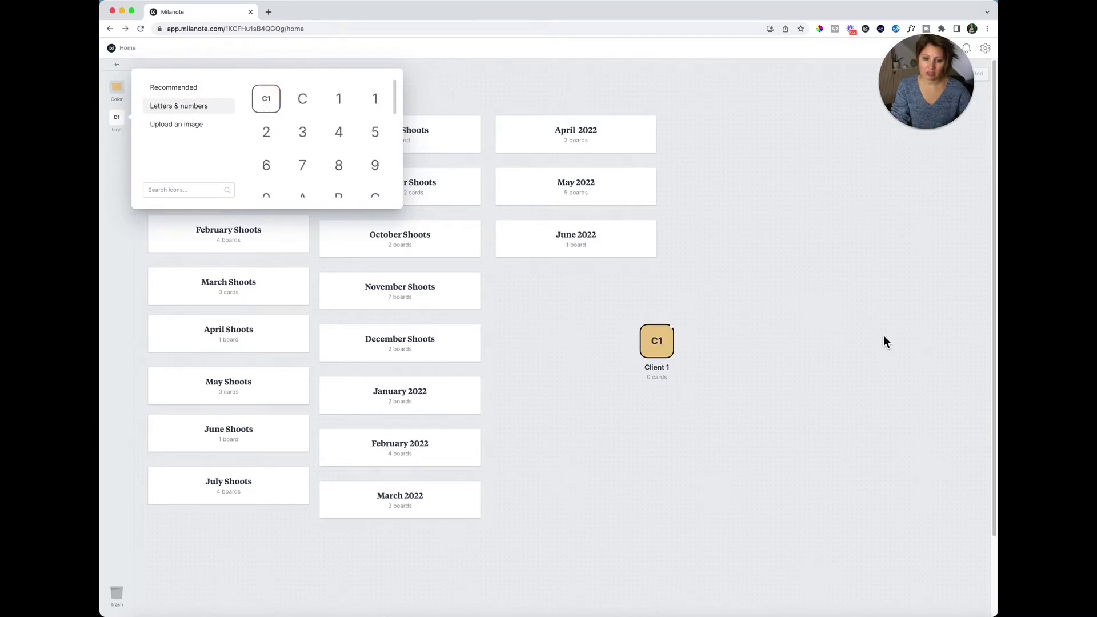
{"action": "left_click", "coordinate": [884, 336]}
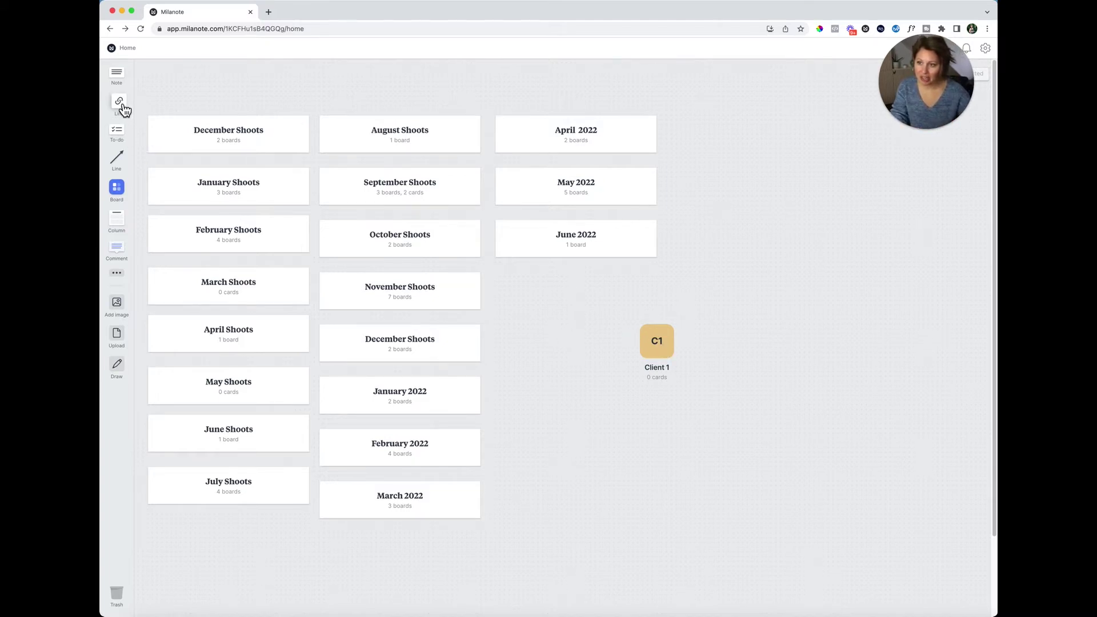
Put Client 1 into a new column named 'July' placed below June 2022.
{"action": "left_click_drag", "start_coordinate": [118, 220], "coordinate": [734, 244]}
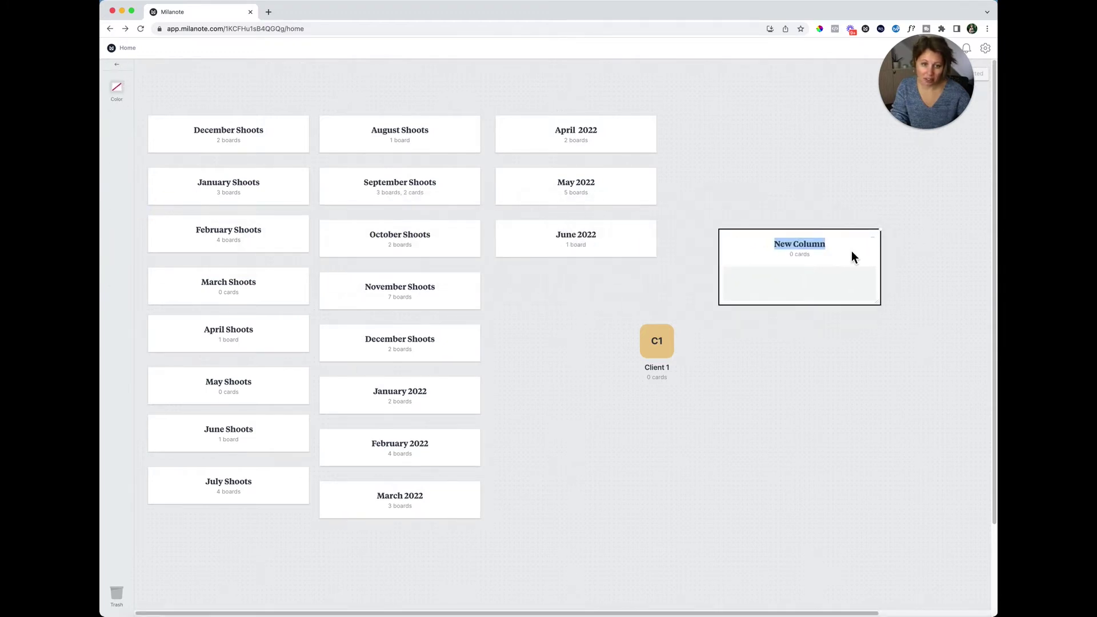
{"action": "left_click", "coordinate": [932, 283]}
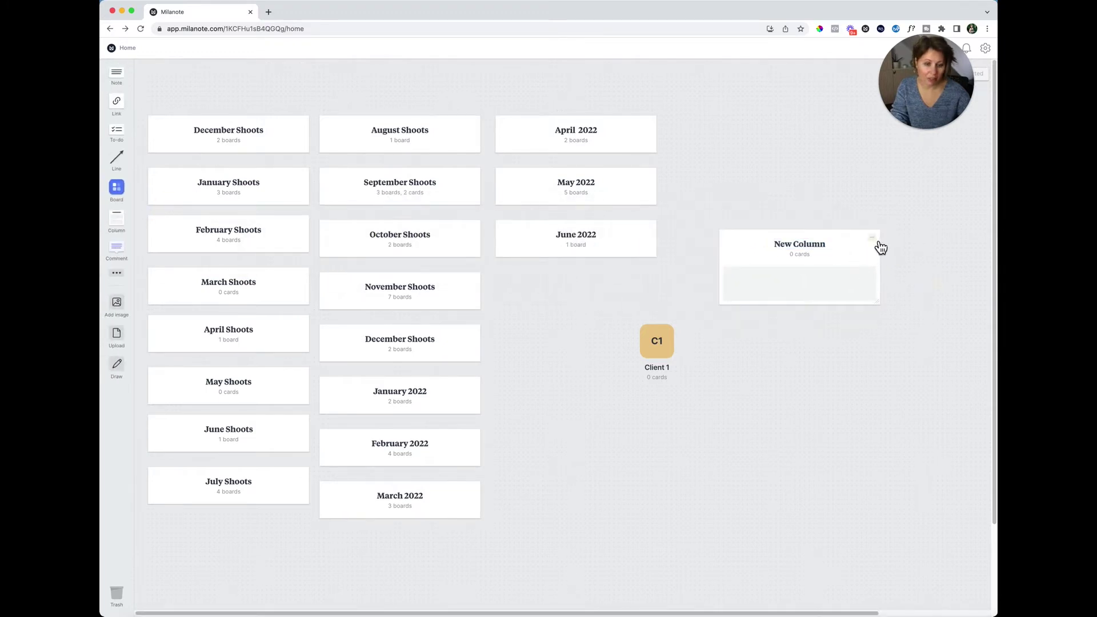
{"action": "left_click", "coordinate": [879, 241]}
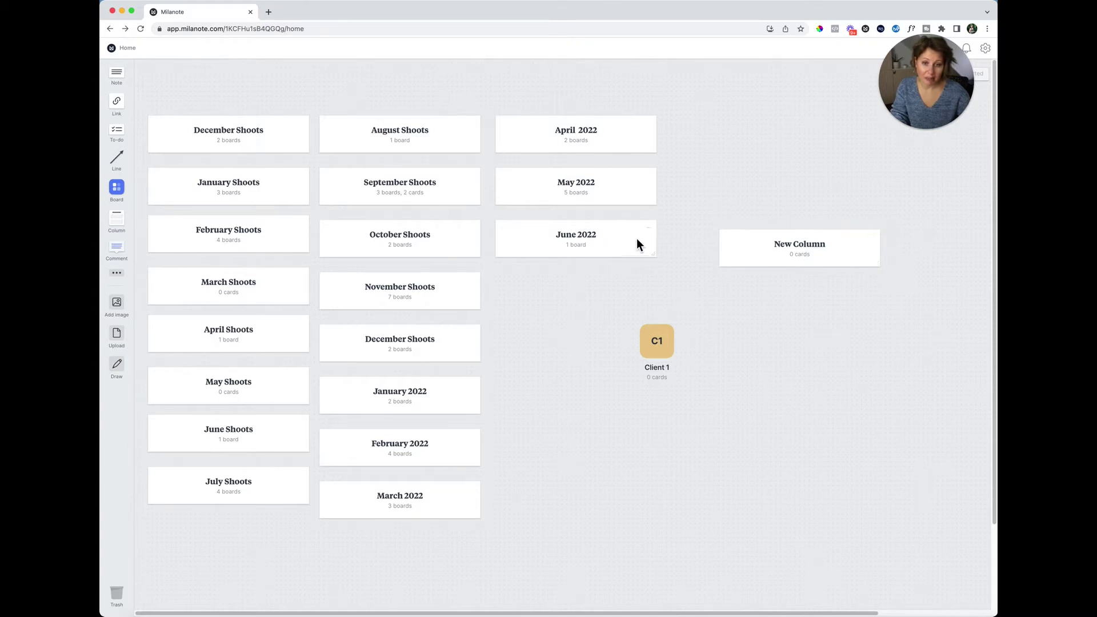
{"action": "left_click", "coordinate": [875, 241]}
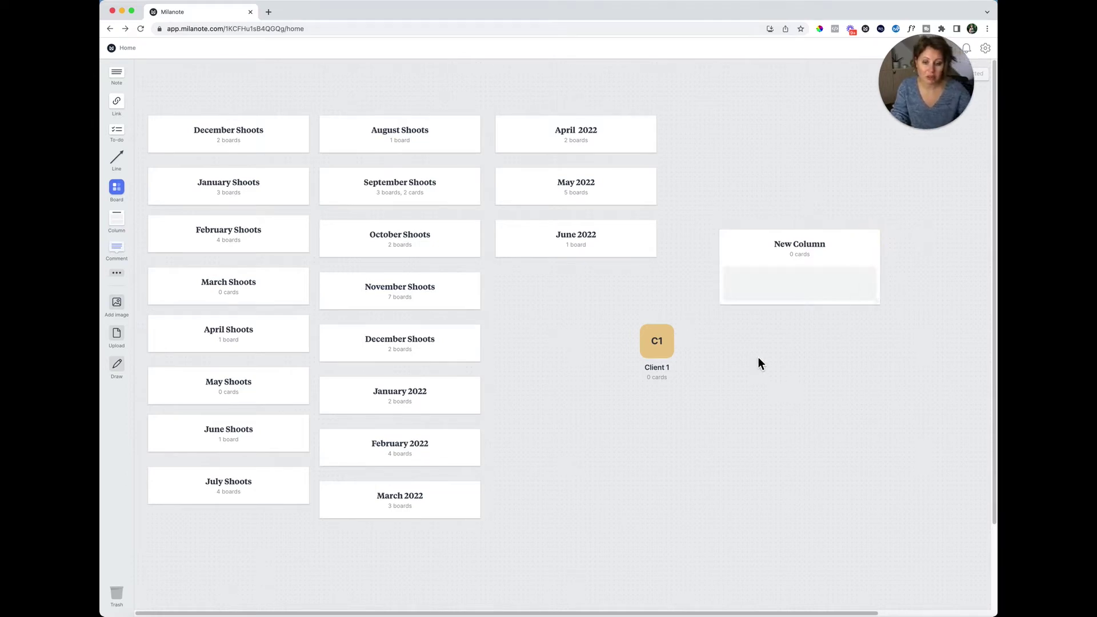
{"action": "left_click_drag", "start_coordinate": [662, 352], "coordinate": [794, 300]}
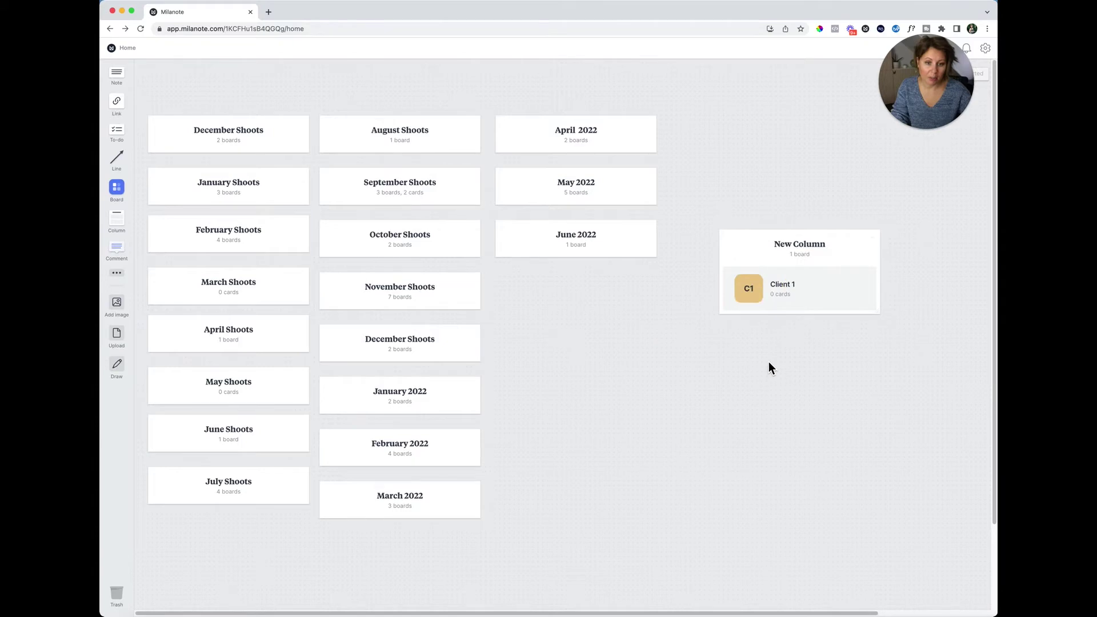
{"action": "left_click", "coordinate": [813, 244]}
{"action": "left_click", "coordinate": [812, 243]}
{"action": "type", "text": "July"}
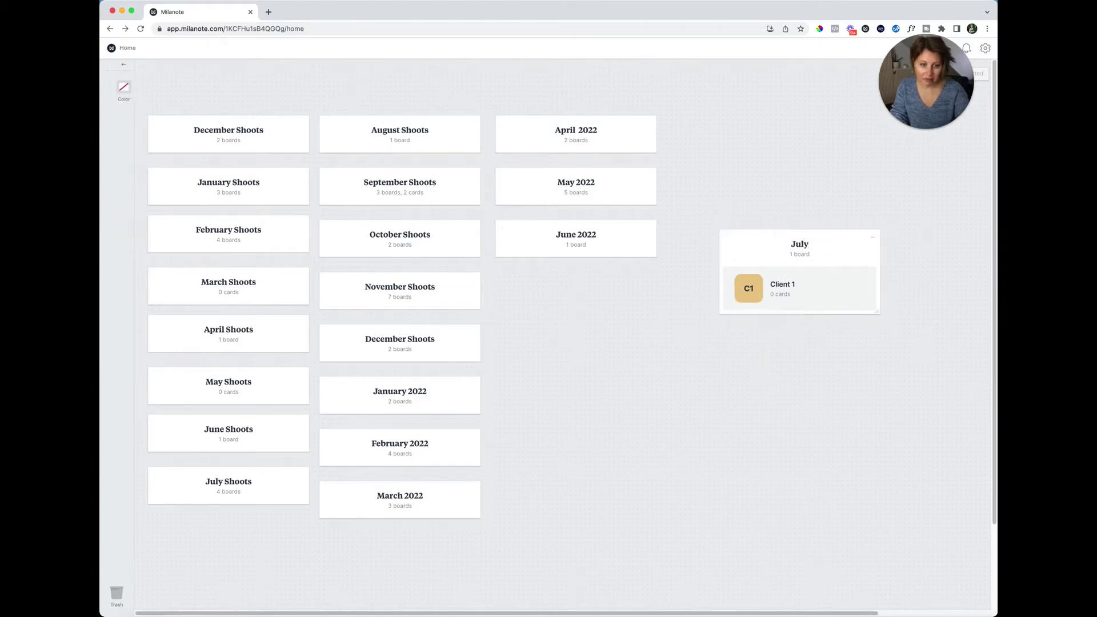
{"action": "key", "text": "Return"}
{"action": "left_click_drag", "start_coordinate": [839, 234], "coordinate": [665, 278]}
{"action": "left_click", "coordinate": [654, 280]}
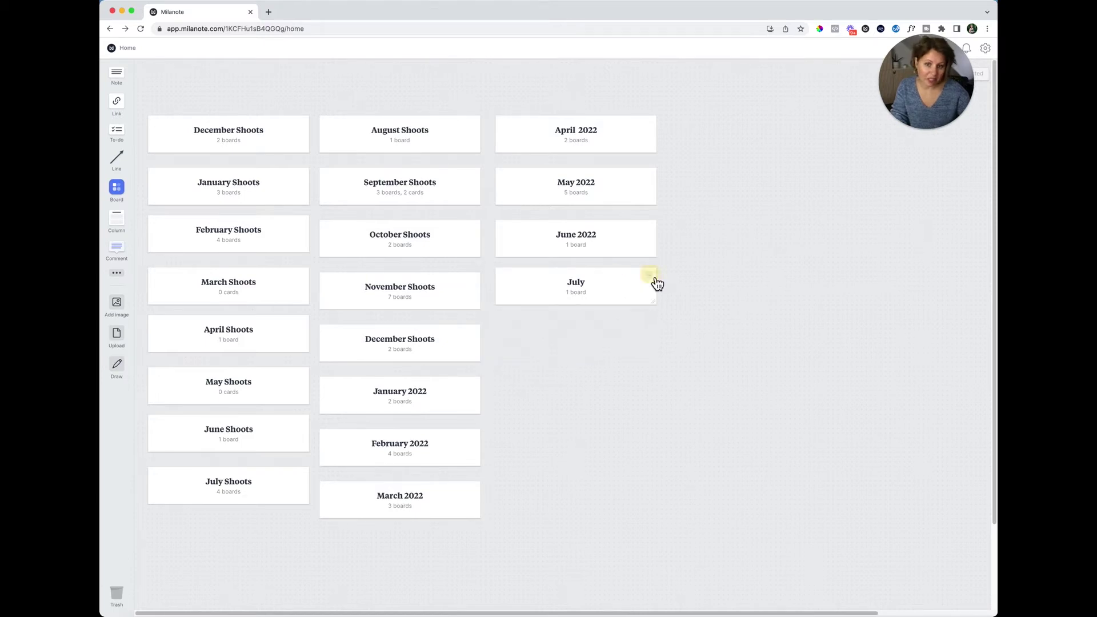
Add a 'Client 2' board into the July column, then open Client 1.
{"action": "left_click_drag", "start_coordinate": [116, 187], "coordinate": [627, 451]}
{"action": "type", "text": "Client 2"}
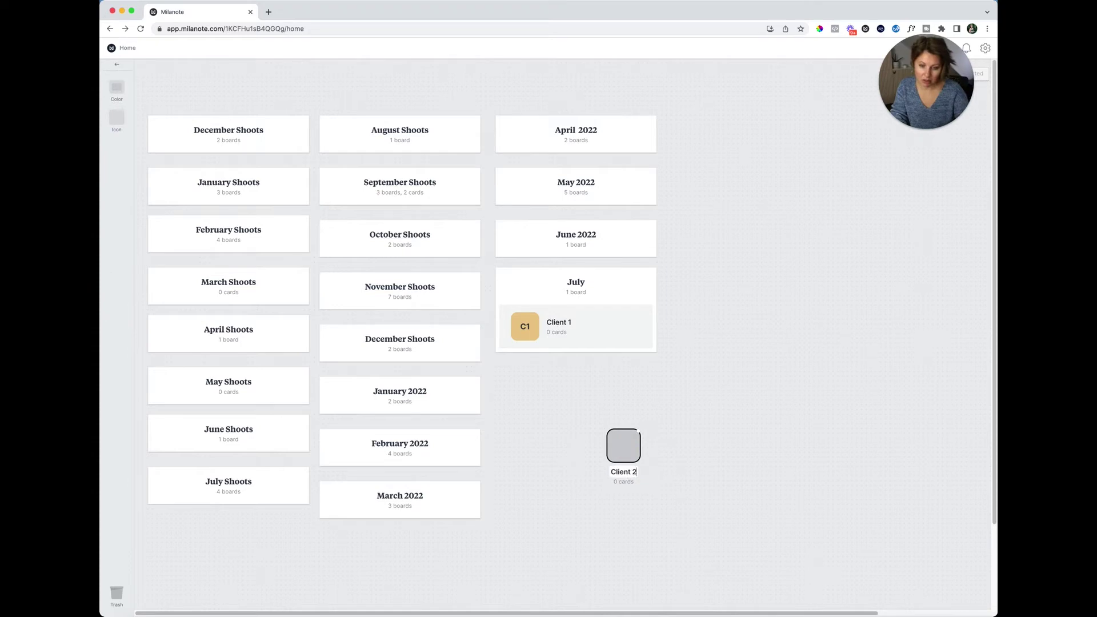
{"action": "left_click", "coordinate": [685, 474]}
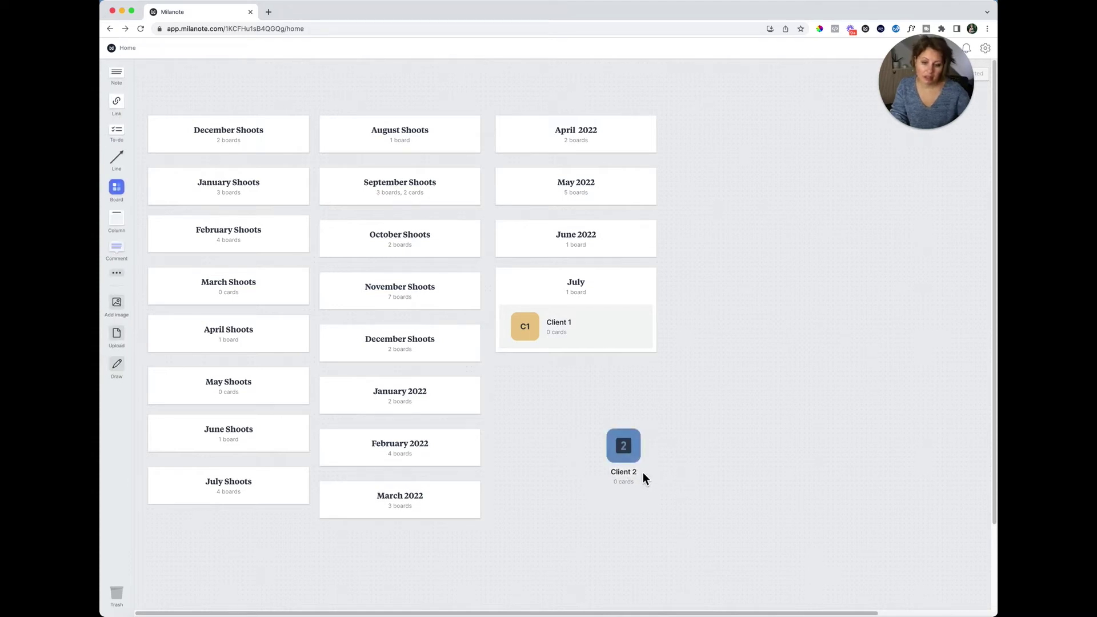
{"action": "left_click_drag", "start_coordinate": [633, 451], "coordinate": [612, 351]}
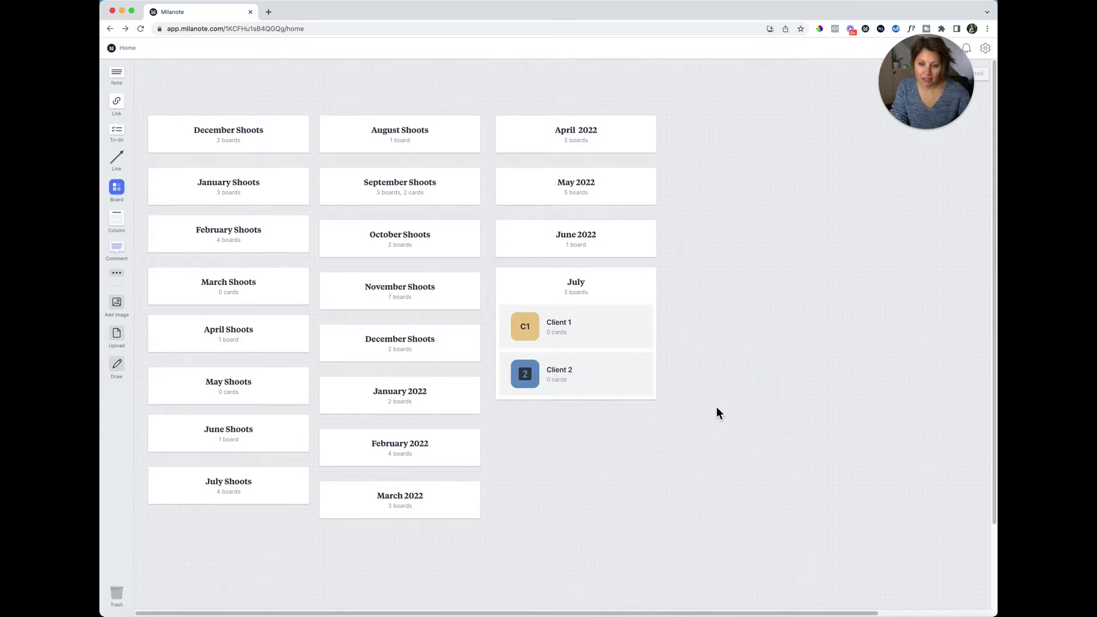
{"action": "left_click", "coordinate": [653, 278]}
{"action": "left_click", "coordinate": [652, 278]}
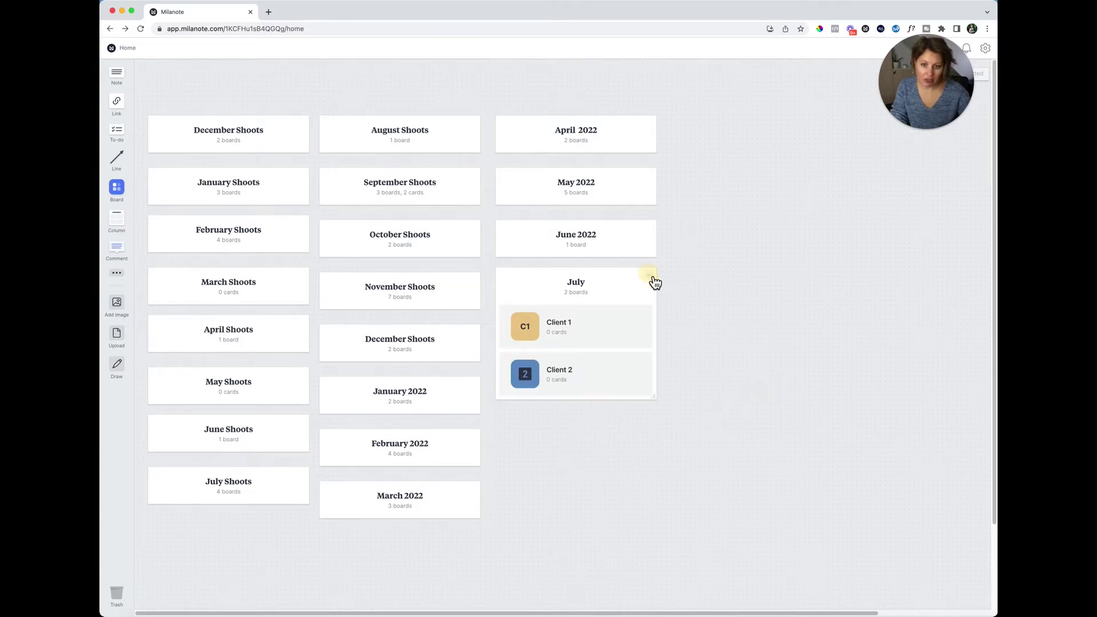
{"action": "left_click", "coordinate": [524, 333]}
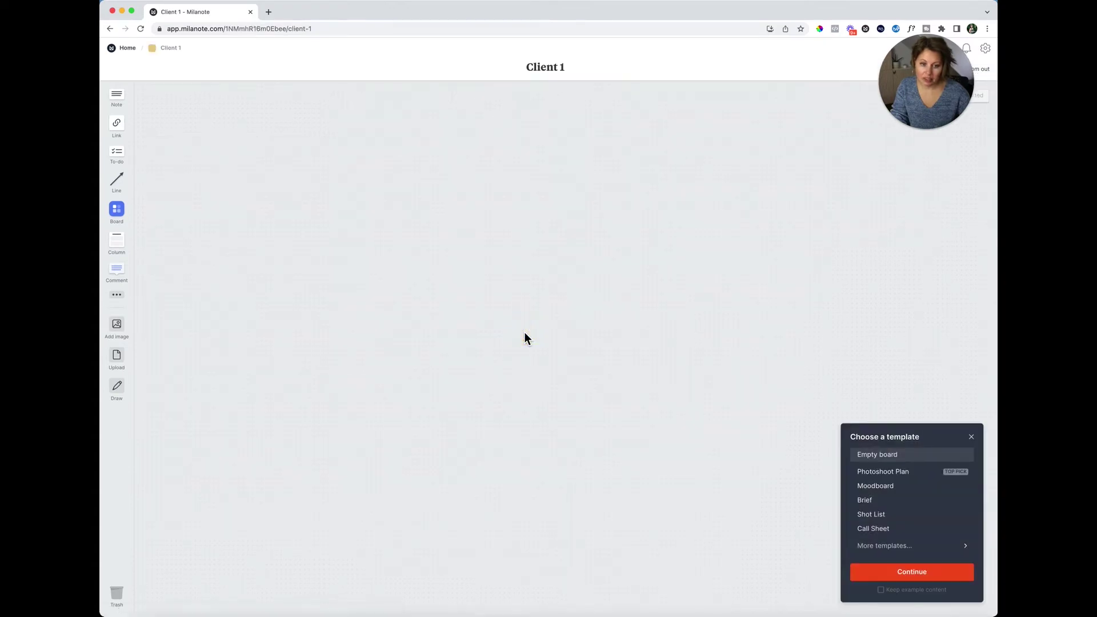
Add an uncoloured New Column to the Client 1 board, positioned top left.
{"action": "left_click", "coordinate": [972, 437]}
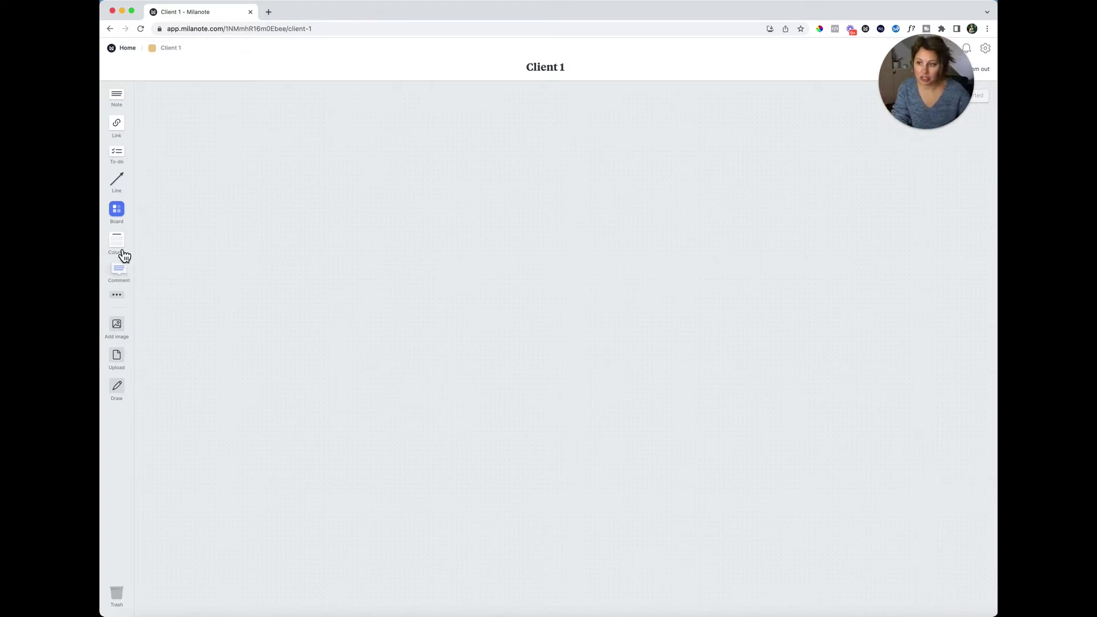
{"action": "left_click_drag", "start_coordinate": [124, 250], "coordinate": [257, 202]}
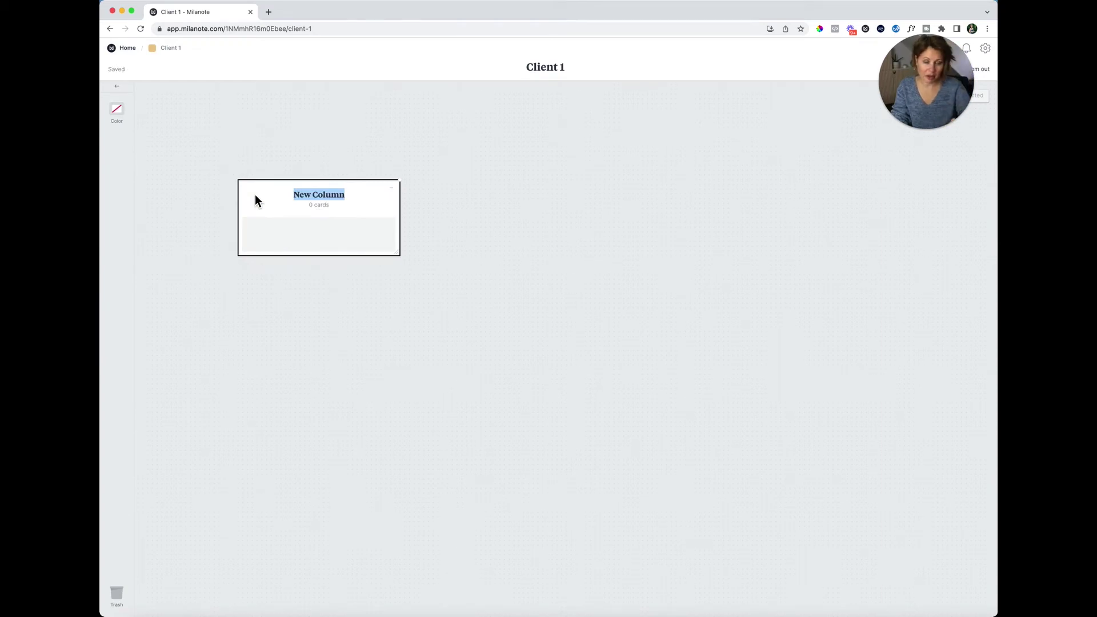
{"action": "left_click", "coordinate": [118, 111]}
{"action": "left_click", "coordinate": [149, 113]}
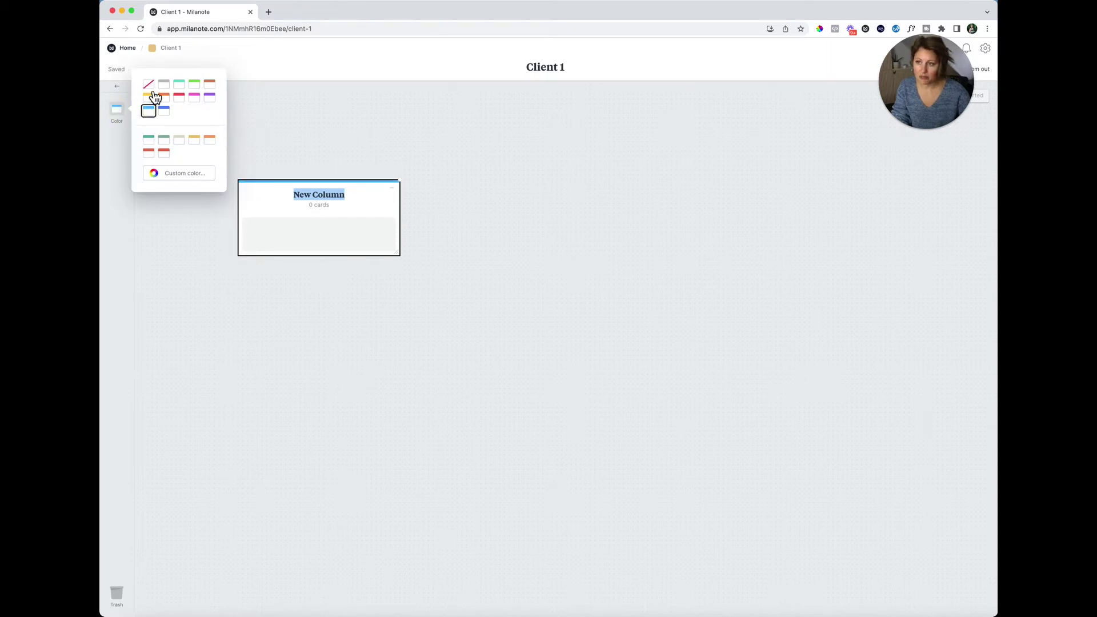
{"action": "left_click", "coordinate": [148, 84]}
{"action": "left_click", "coordinate": [331, 142]}
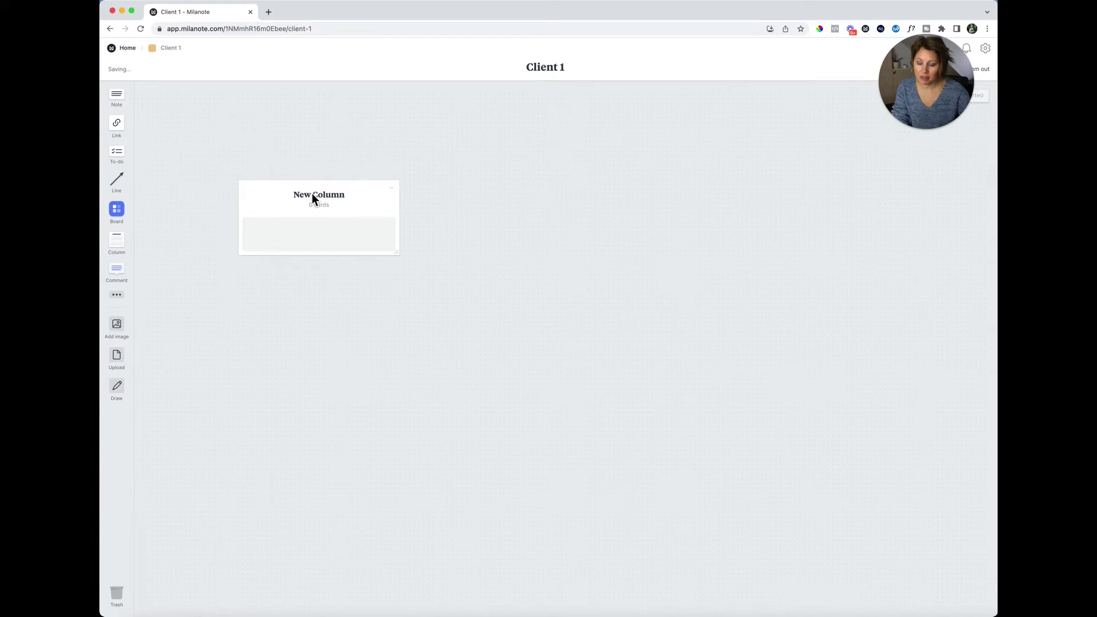
{"action": "left_click_drag", "start_coordinate": [312, 193], "coordinate": [284, 154]}
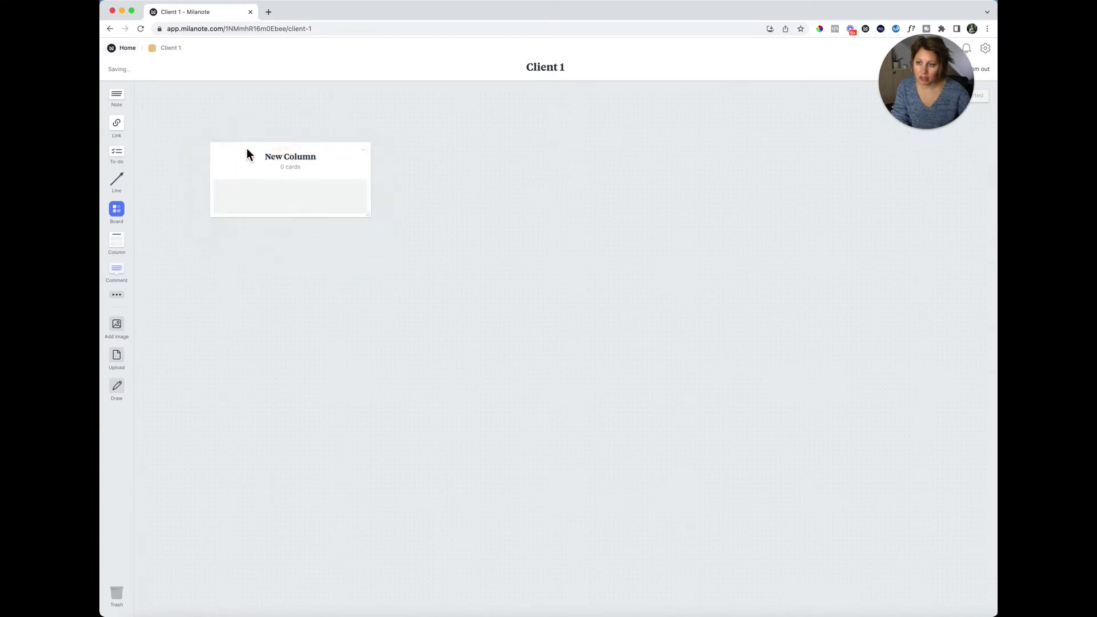
Add a to-do card into New Column and title it 'Shot List'.
{"action": "left_click_drag", "start_coordinate": [117, 153], "coordinate": [263, 208]}
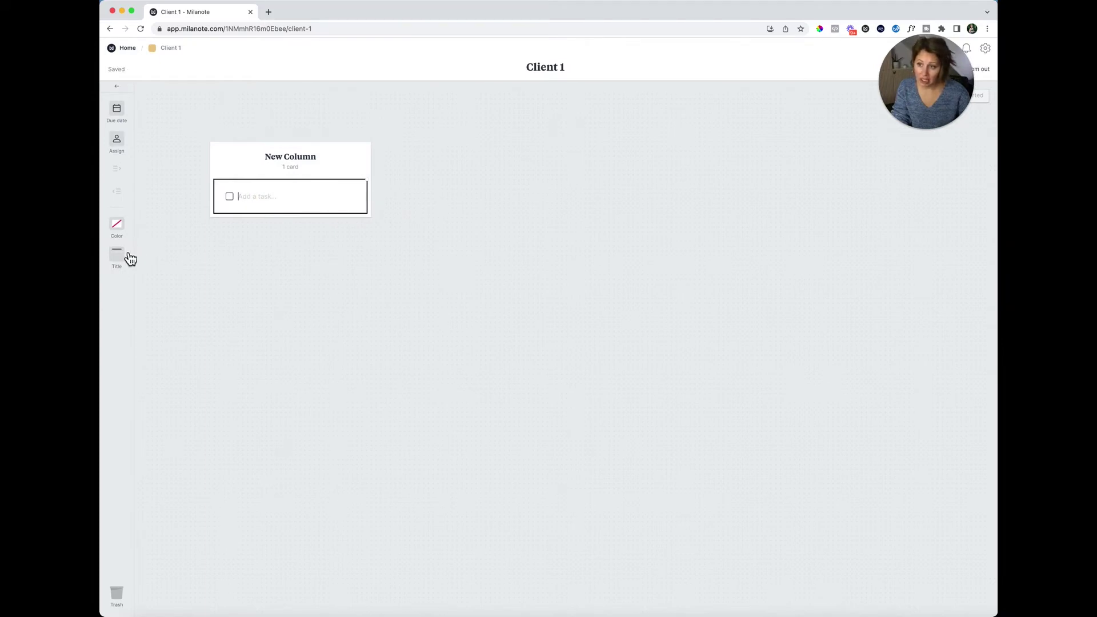
{"action": "left_click", "coordinate": [221, 238]}
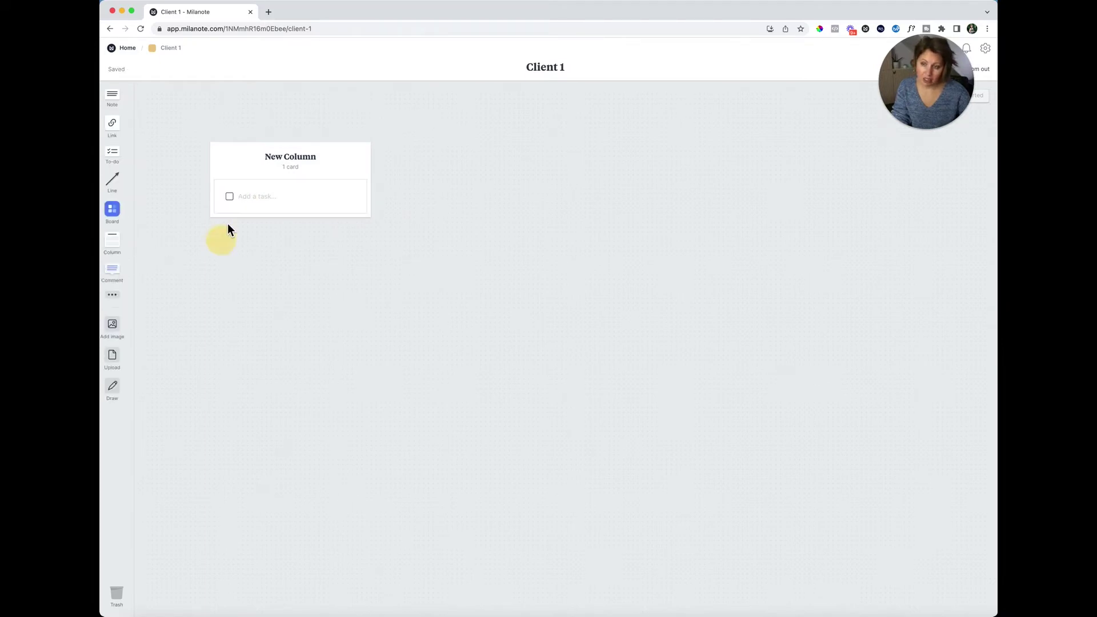
{"action": "left_click", "coordinate": [248, 186]}
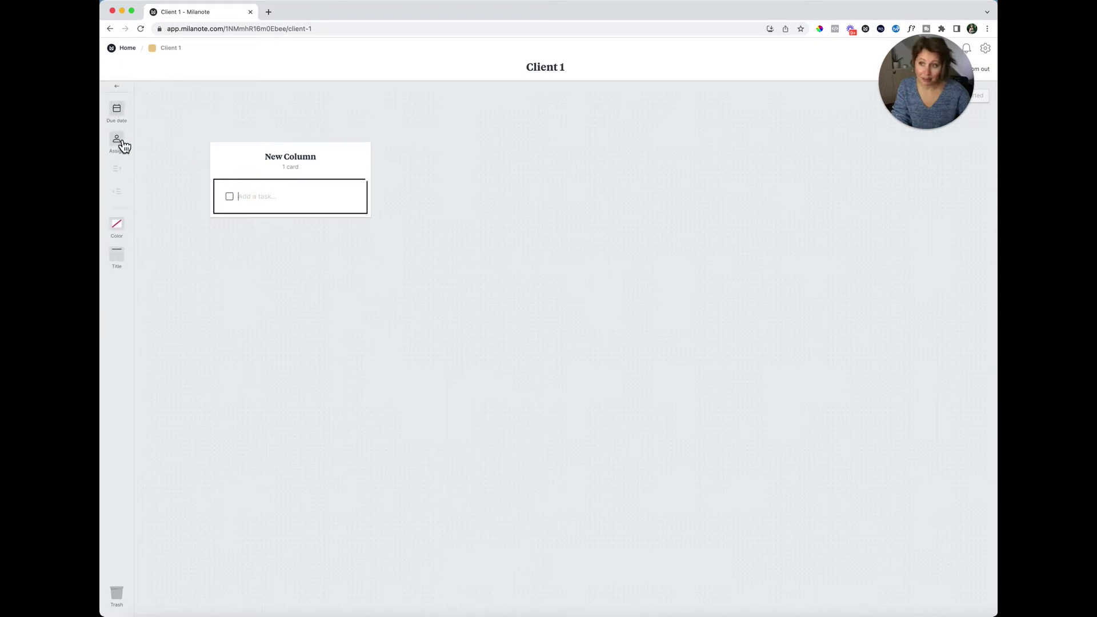
{"action": "left_click", "coordinate": [122, 263]}
{"action": "type", "text": "Shot List"}
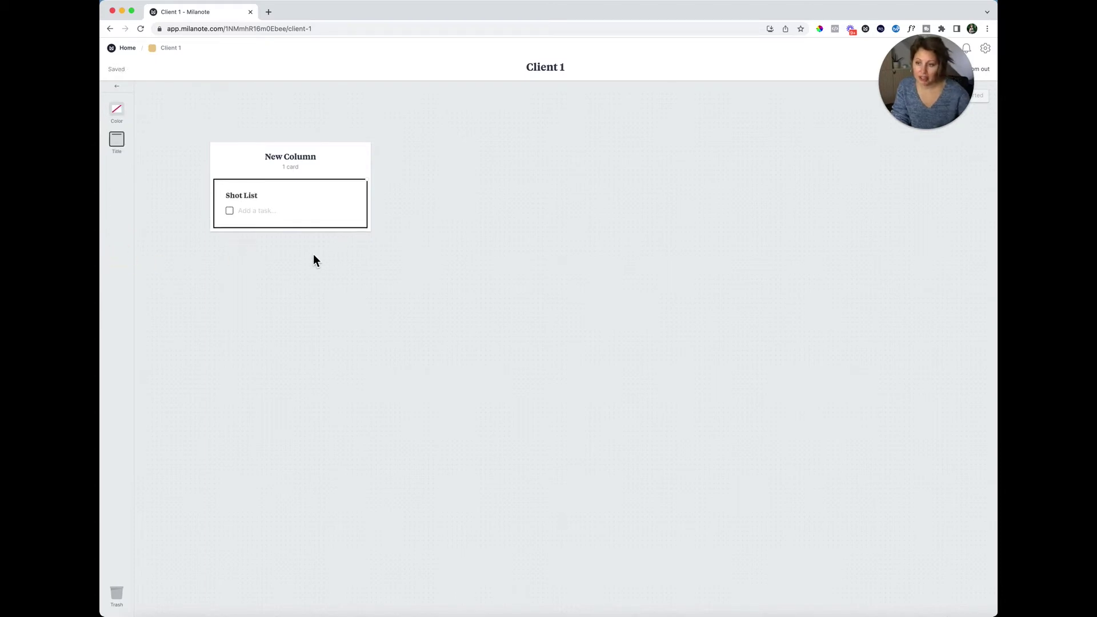
Enter the tasks Shot 1, Shot 2 and Shot 3 in the to-do list.
{"action": "left_click", "coordinate": [298, 212]}
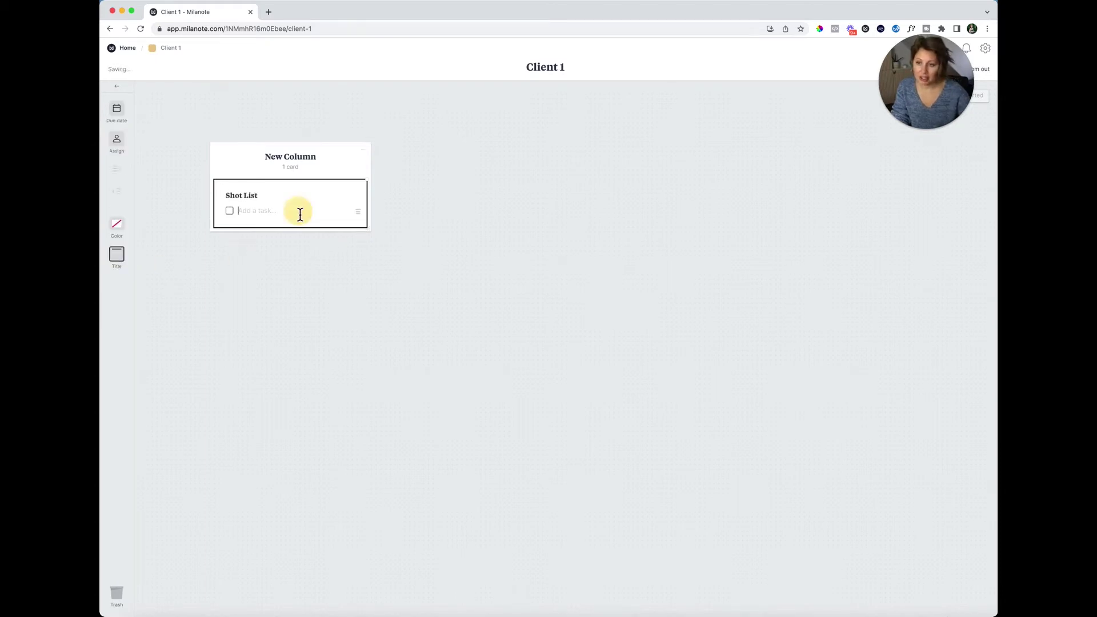
{"action": "type", "text": "Shot 1"}
{"action": "key", "text": "Return"}
{"action": "type", "text": "Shot"}
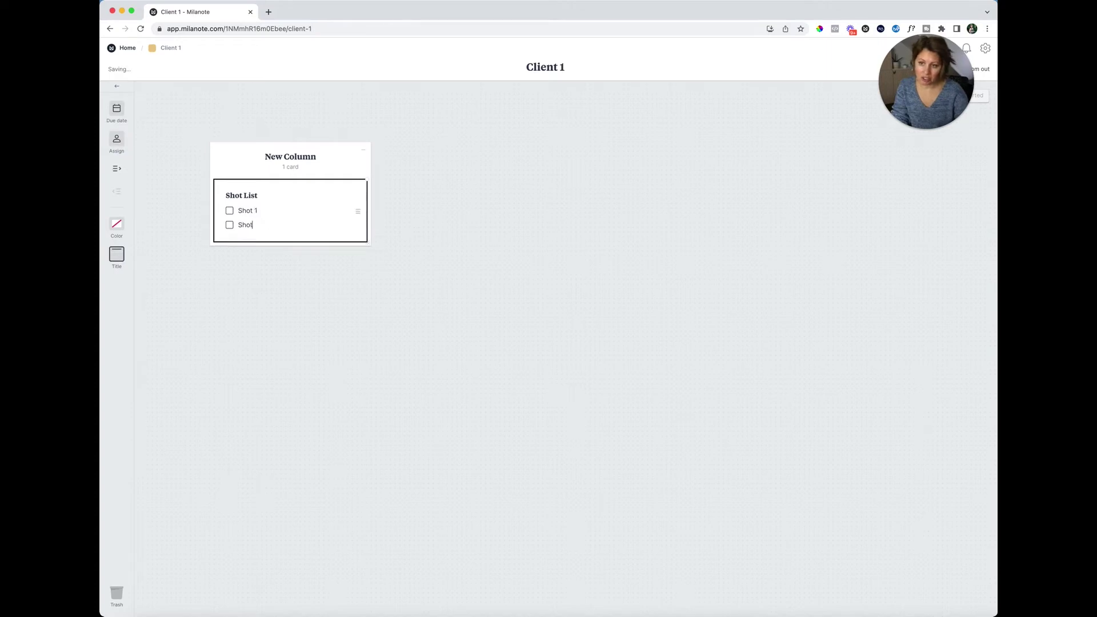
{"action": "type", "text": " 2"}
{"action": "key", "text": "Return"}
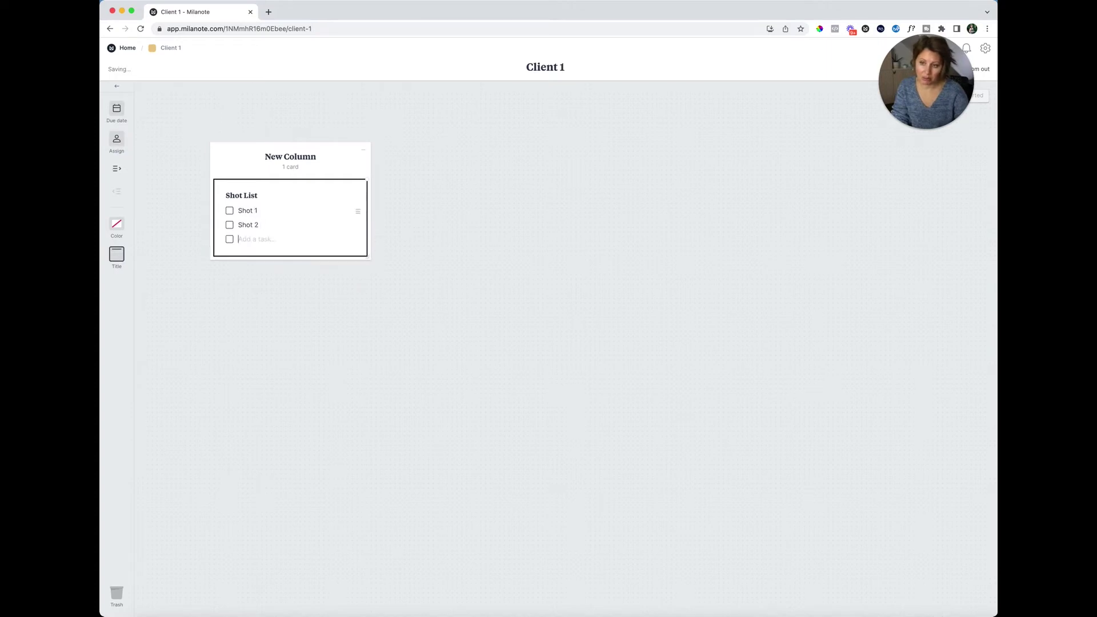
{"action": "type", "text": "Shot 3"}
{"action": "key", "text": "Return"}
{"action": "left_click", "coordinate": [334, 309]}
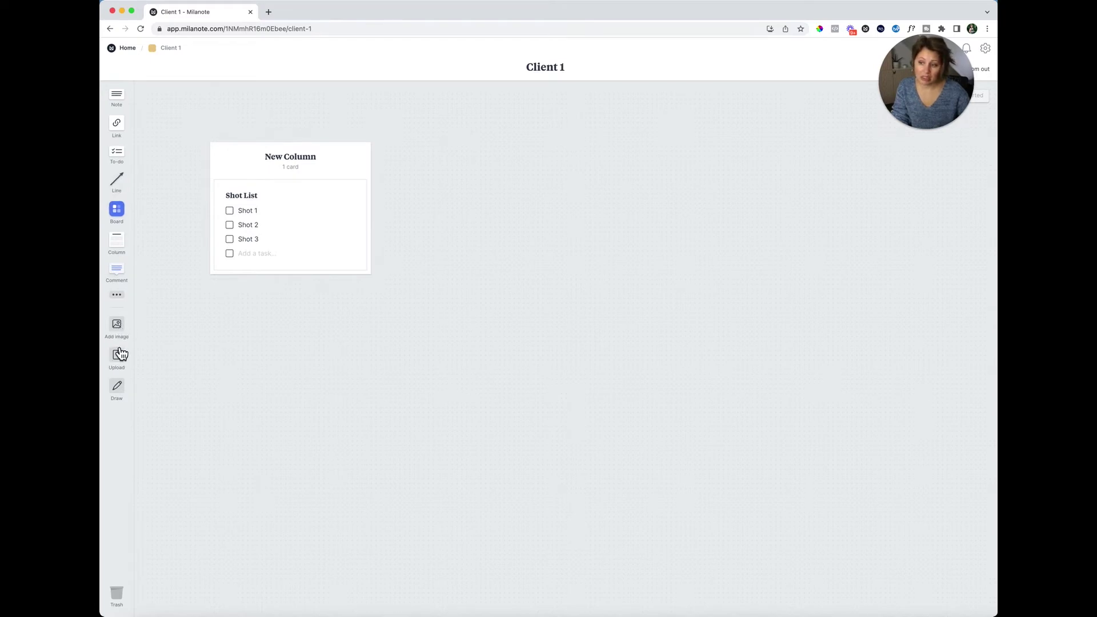
{"action": "left_click", "coordinate": [265, 349]}
{"action": "left_click", "coordinate": [117, 327]}
{"action": "left_click", "coordinate": [468, 204]}
{"action": "left_click", "coordinate": [125, 132]}
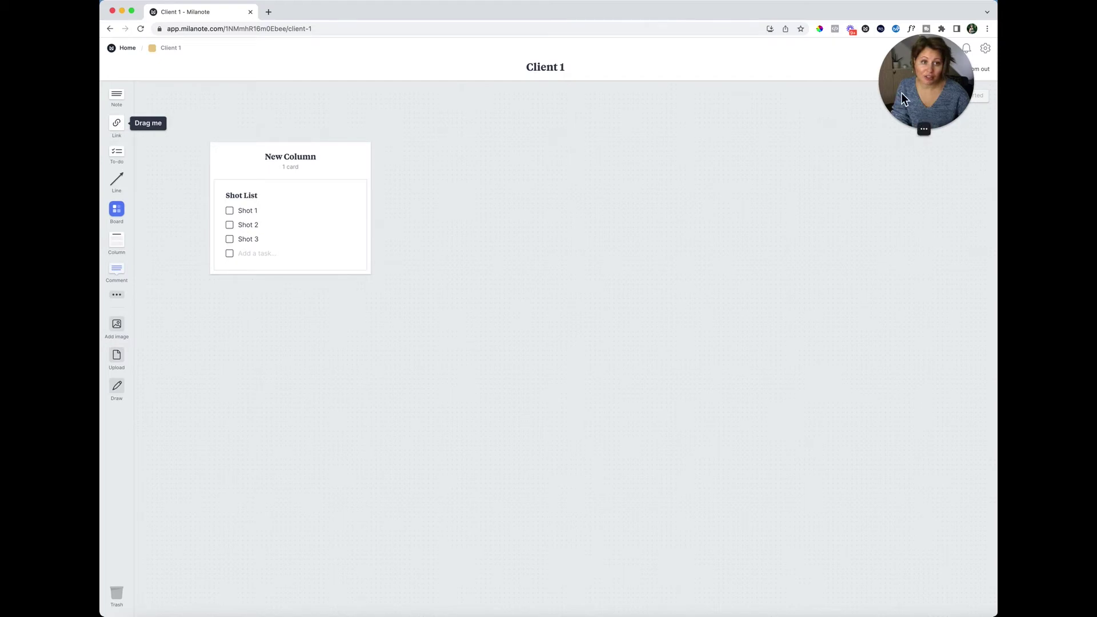
{"action": "left_click_drag", "start_coordinate": [902, 94], "coordinate": [756, 116]}
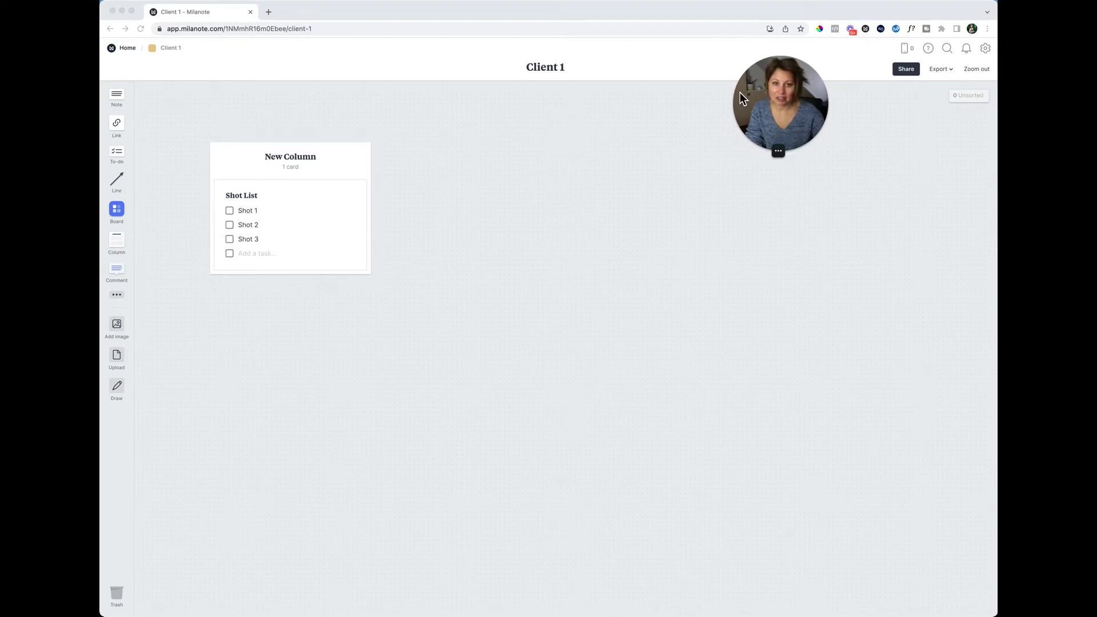
{"action": "left_click_drag", "start_coordinate": [756, 94], "coordinate": [707, 222]}
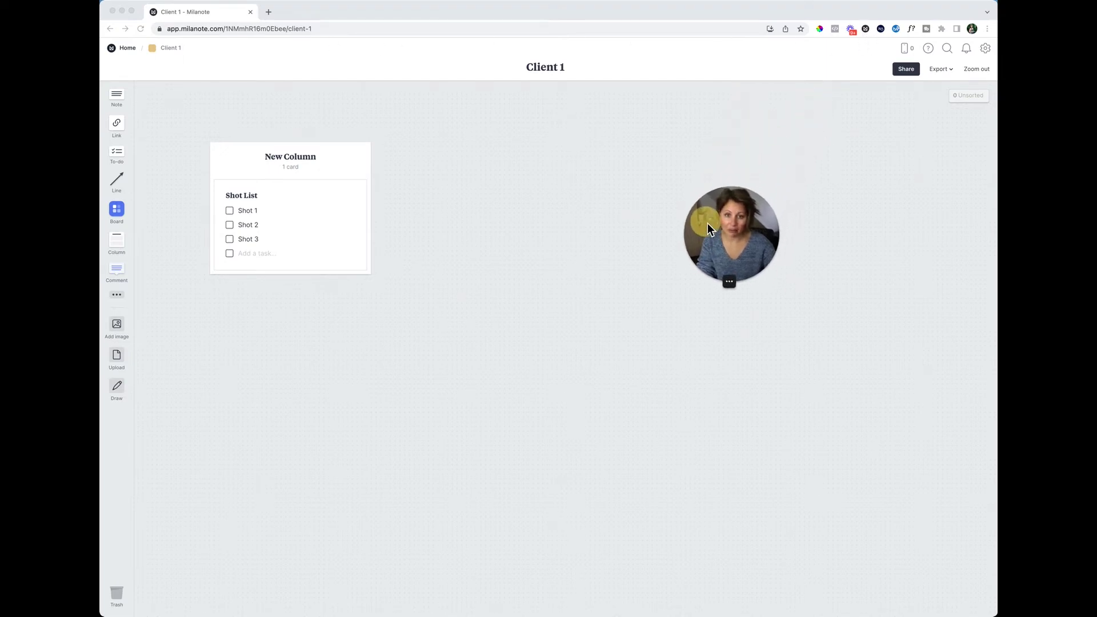
{"action": "left_click", "coordinate": [269, 13]}
Clip the Branding Photography bench photo with the Web Clipper and save it to Client 1.
{"action": "left_click", "coordinate": [318, 32]}
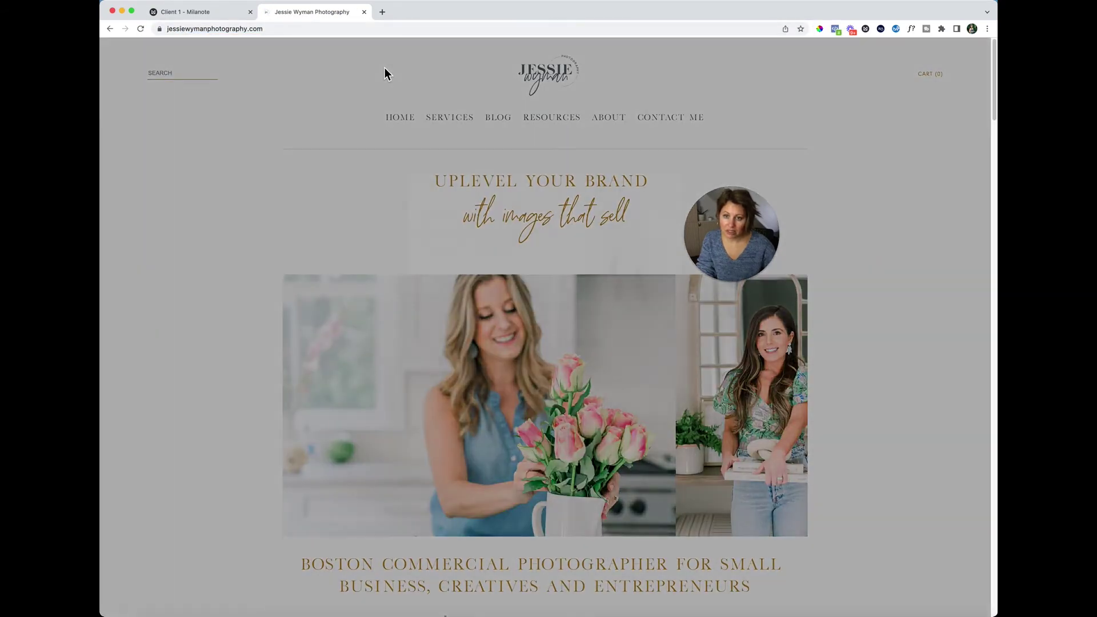
{"action": "left_click", "coordinate": [673, 188]}
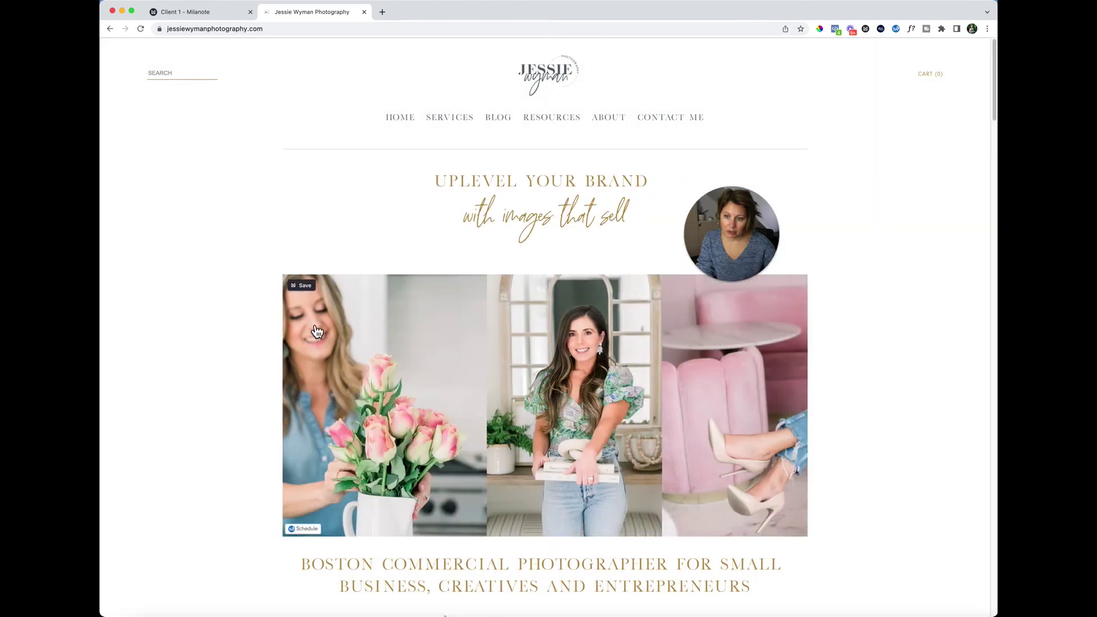
{"action": "scroll", "coordinate": [409, 264], "scroll_direction": "down", "scroll_amount": 4}
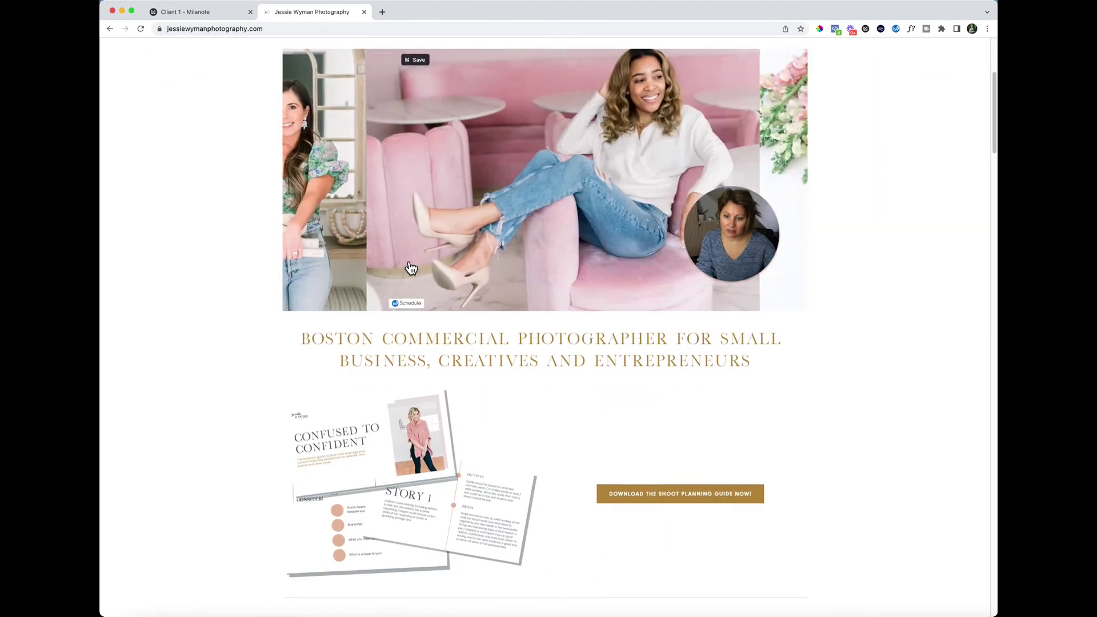
{"action": "scroll", "coordinate": [409, 266], "scroll_direction": "down", "scroll_amount": 8}
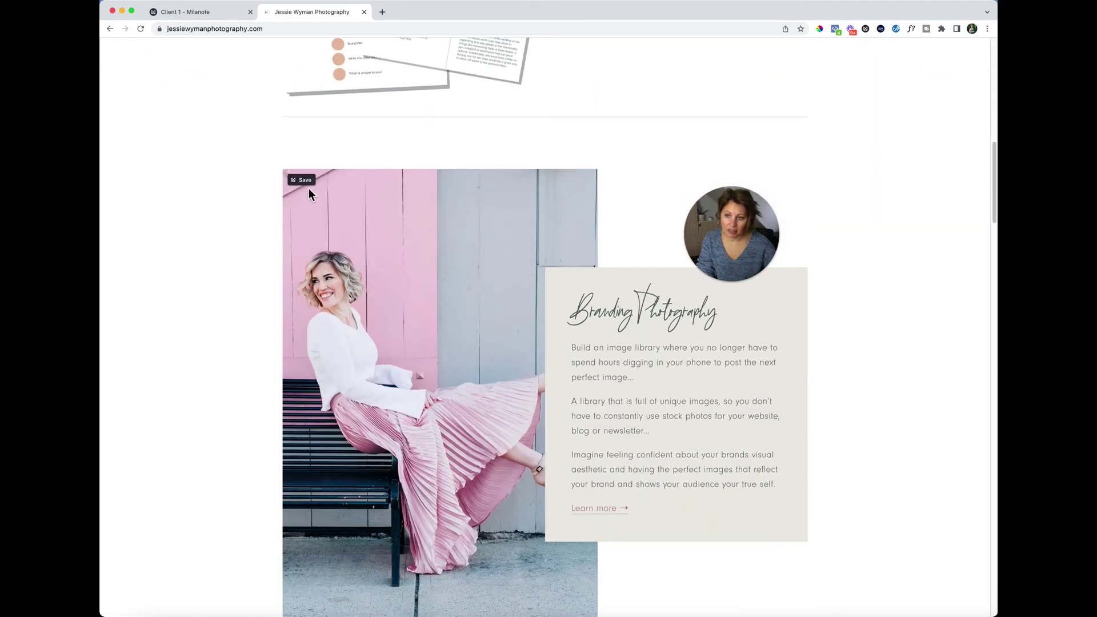
{"action": "left_click", "coordinate": [314, 191]}
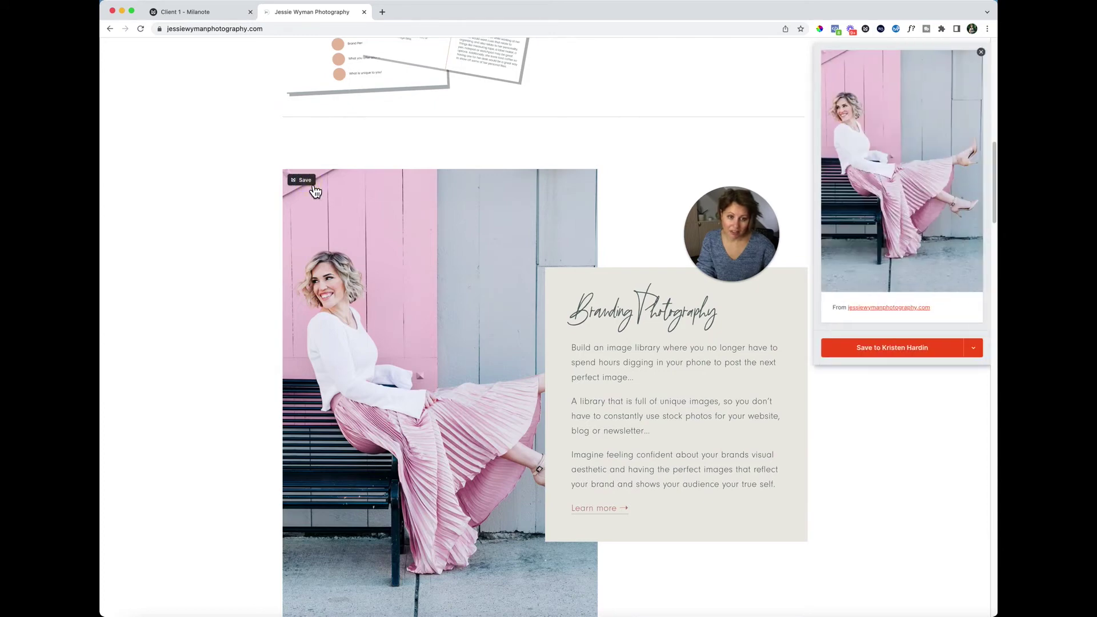
{"action": "left_click", "coordinate": [984, 358]}
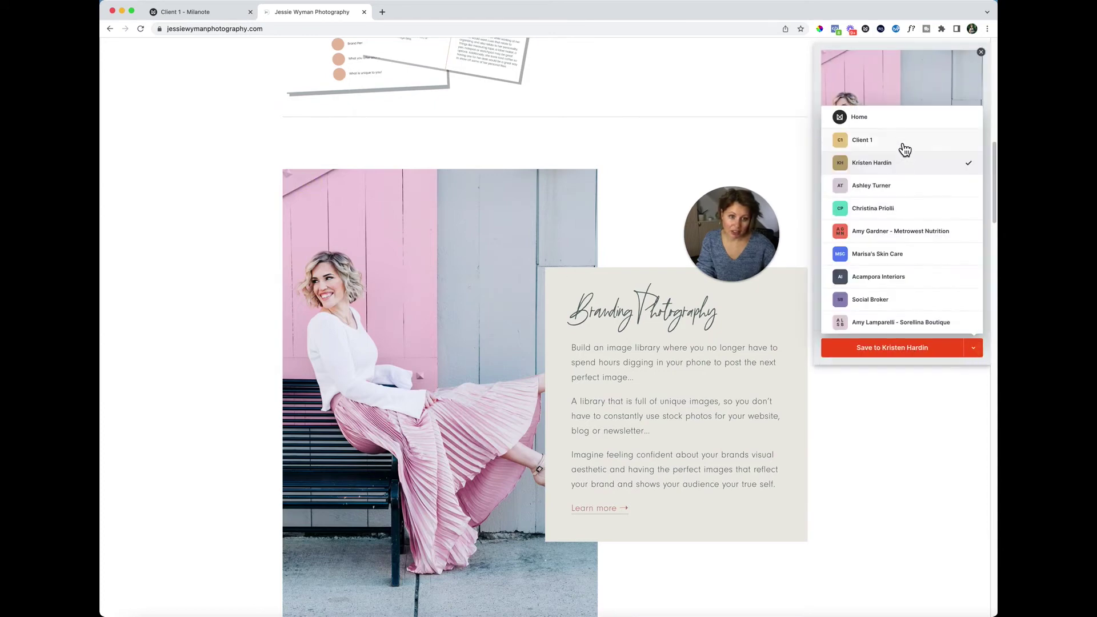
{"action": "left_click", "coordinate": [884, 141]}
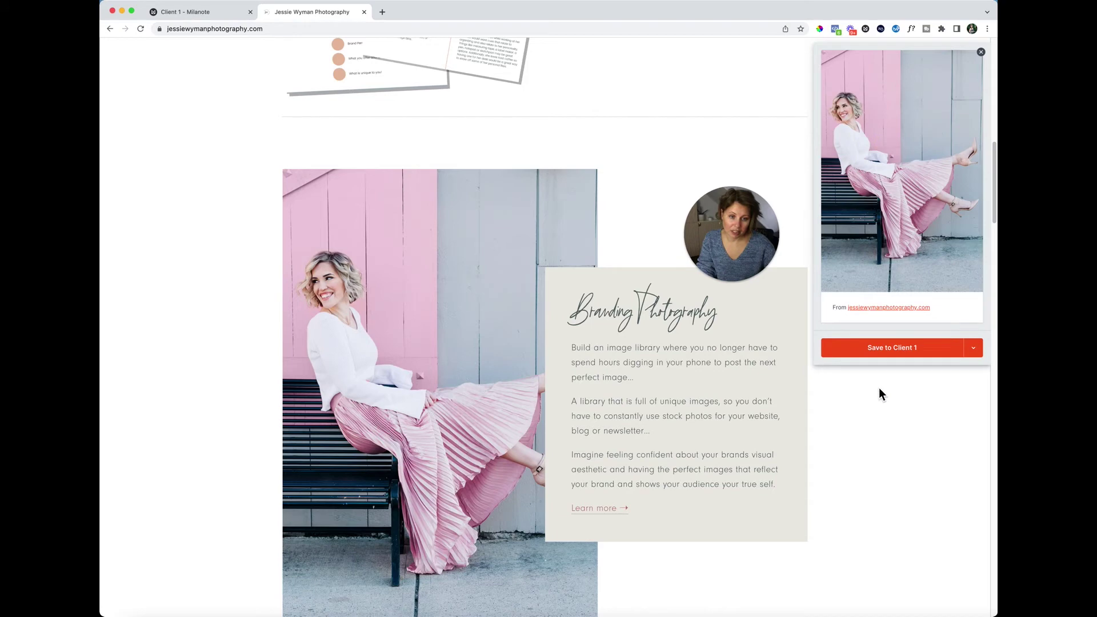
{"action": "left_click", "coordinate": [891, 353]}
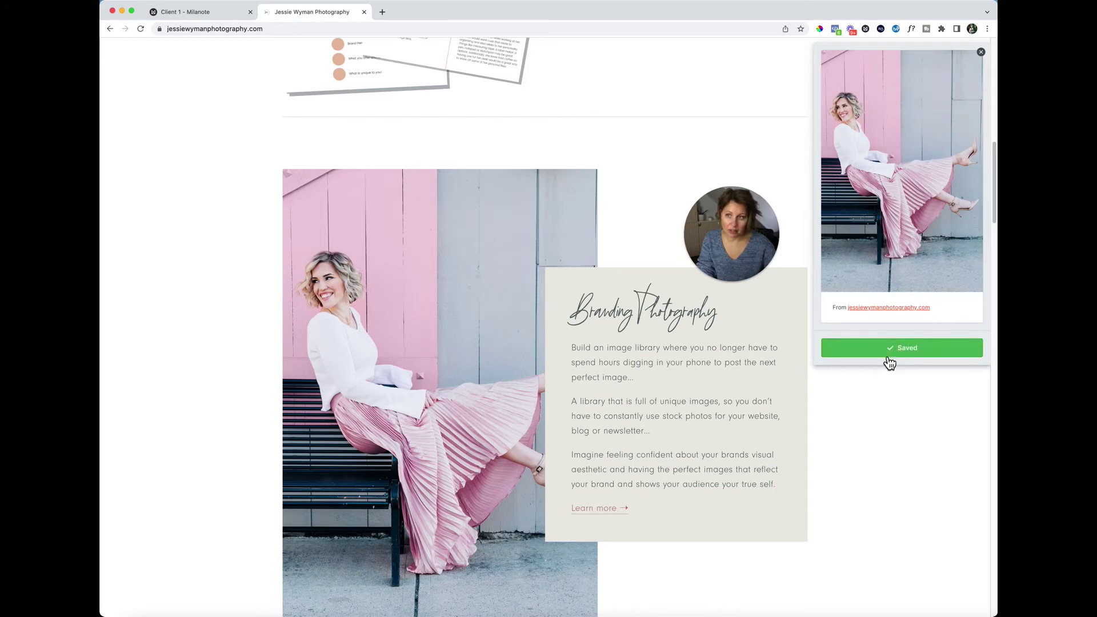
{"action": "left_click", "coordinate": [204, 15]}
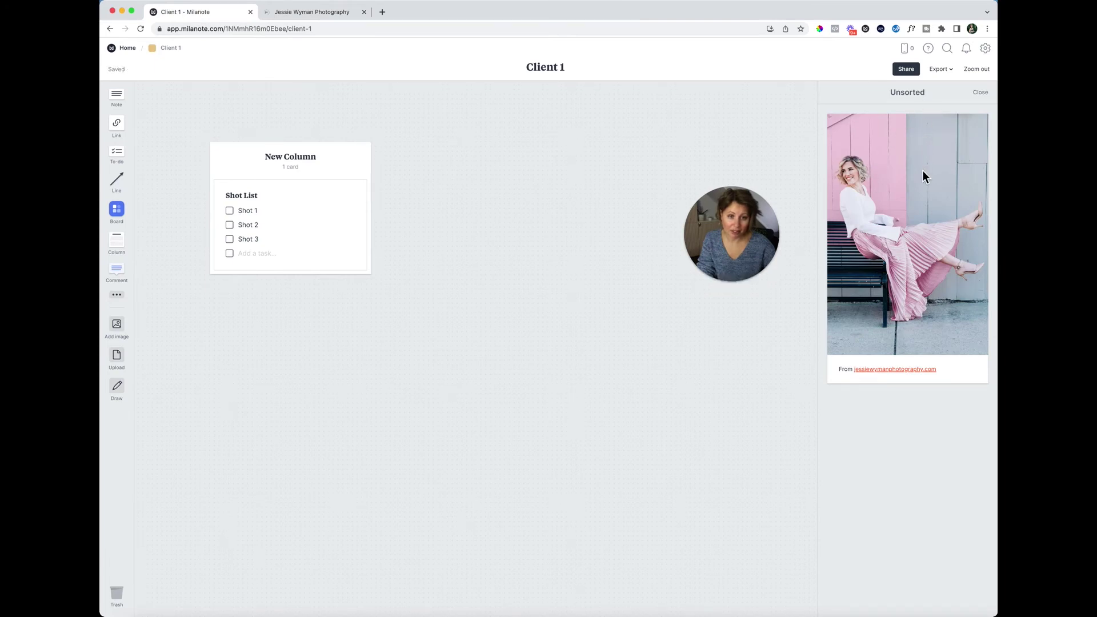
Drag the clipped bench photo from Unsorted onto the Client 1 board.
{"action": "left_click_drag", "start_coordinate": [922, 170], "coordinate": [516, 190]}
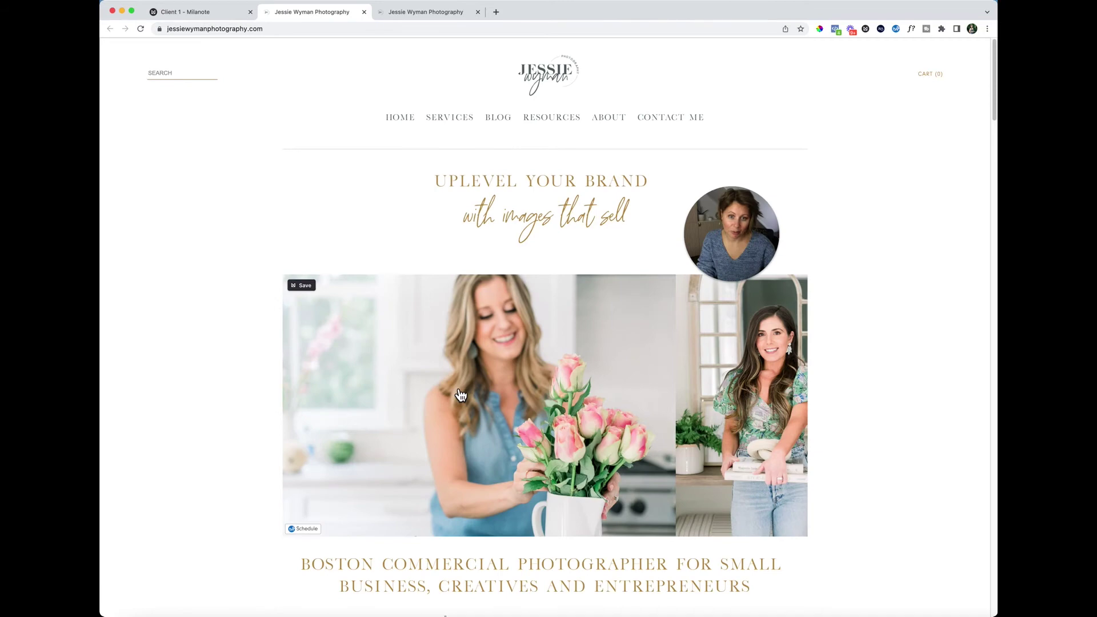
{"action": "left_click_drag", "start_coordinate": [749, 230], "coordinate": [863, 101]}
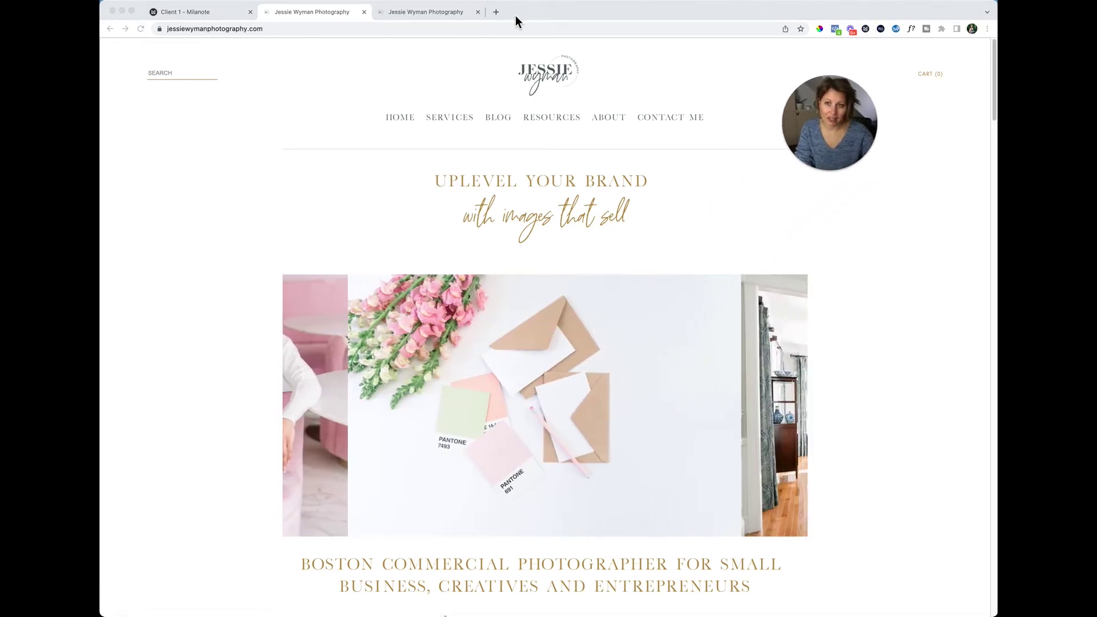
{"action": "left_click", "coordinate": [499, 15]}
Open Pinterest in a new tab and go to the business account's profile page.
{"action": "left_click", "coordinate": [496, 12]}
{"action": "type", "text": "pic-time.com"}
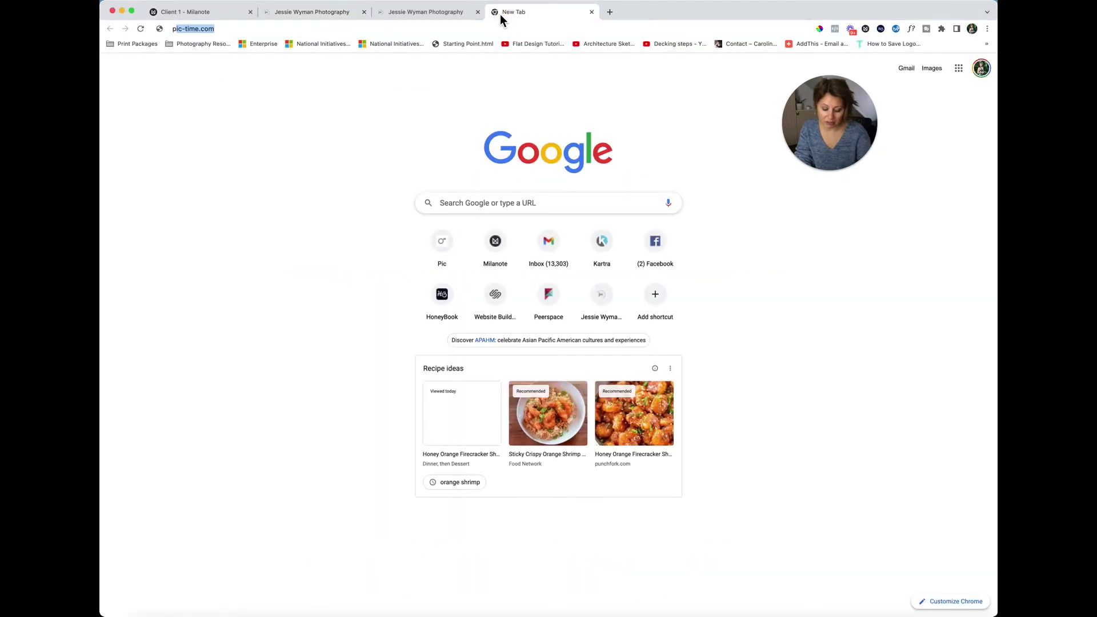
{"action": "key", "text": "Down"}
{"action": "key", "text": "Down"}
{"action": "key", "text": "Down"}
{"action": "key", "text": "Down"}
{"action": "key", "text": "Down"}
{"action": "key", "text": "Down"}
{"action": "key", "text": "Return"}
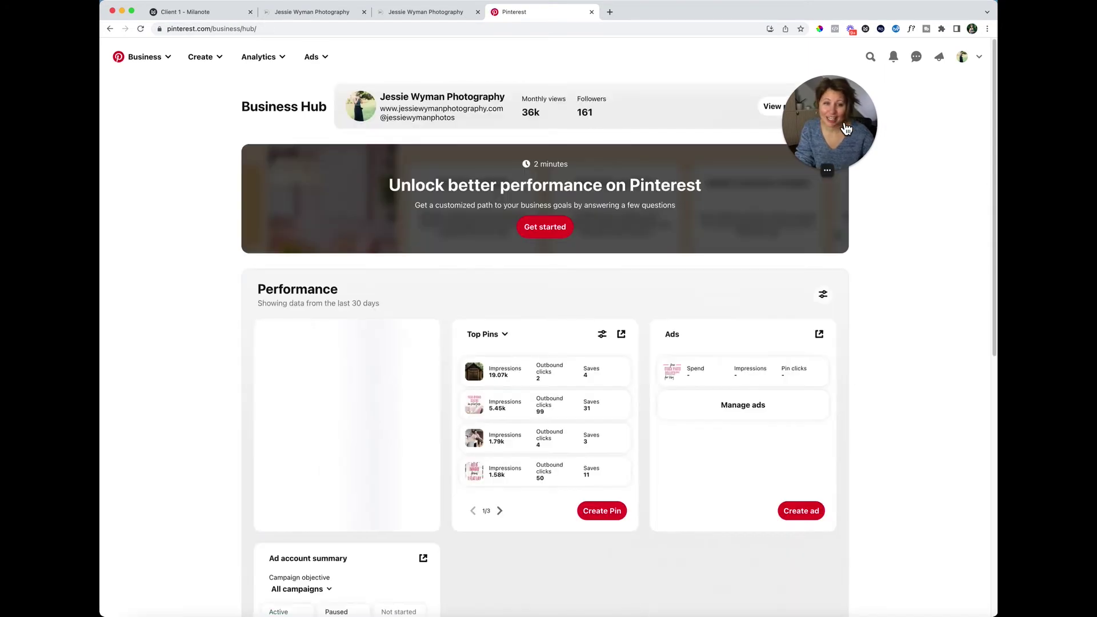
{"action": "left_click_drag", "start_coordinate": [847, 128], "coordinate": [812, 92]}
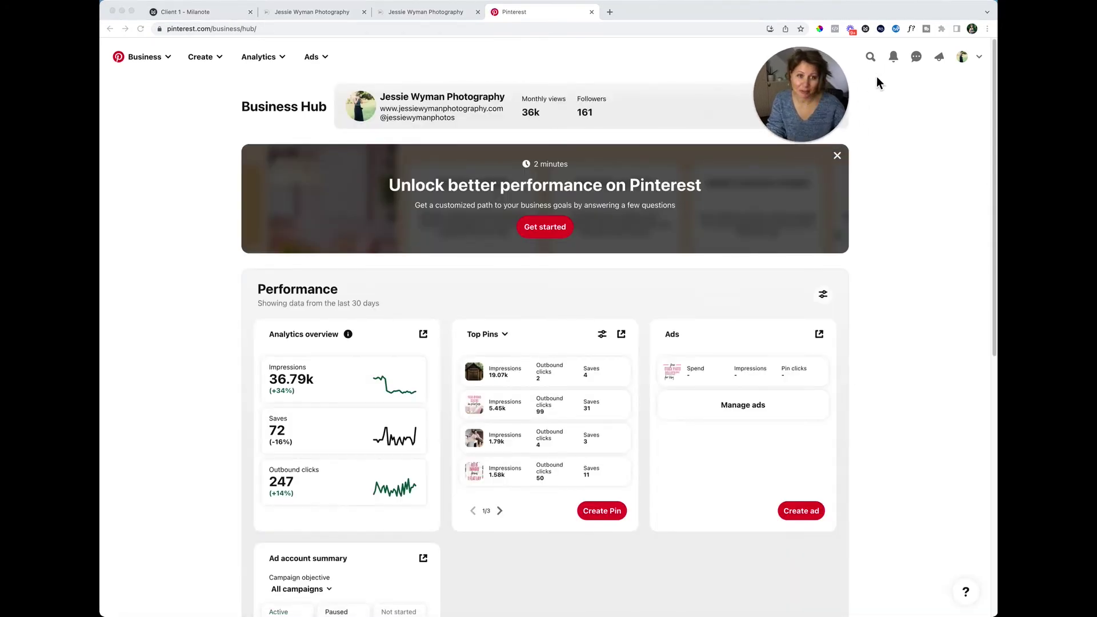
{"action": "left_click", "coordinate": [979, 58]}
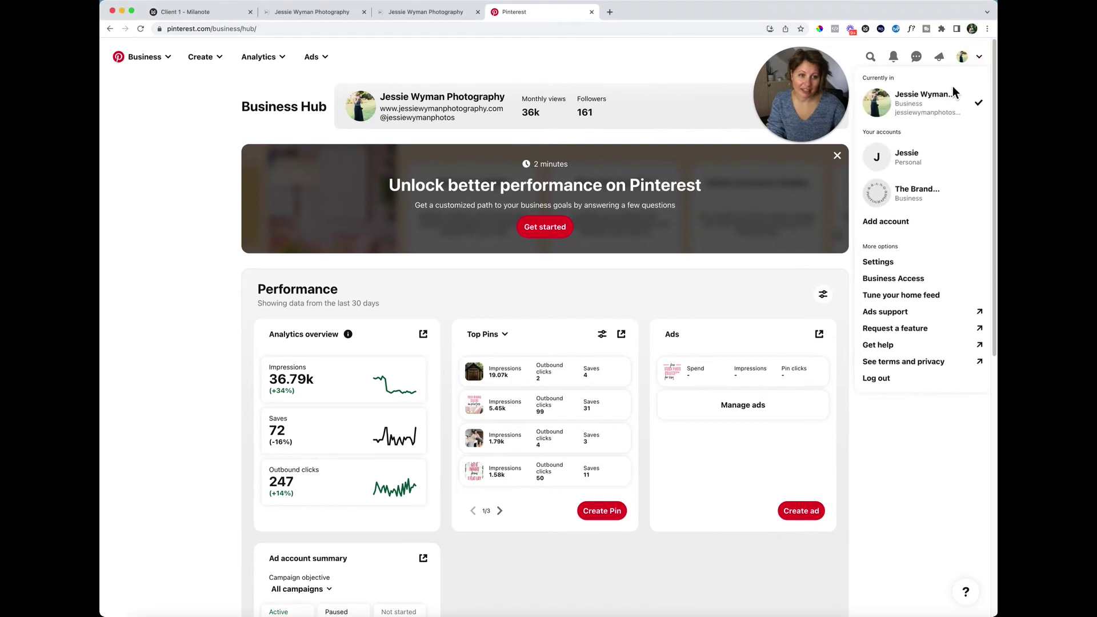
{"action": "left_click", "coordinate": [889, 117]}
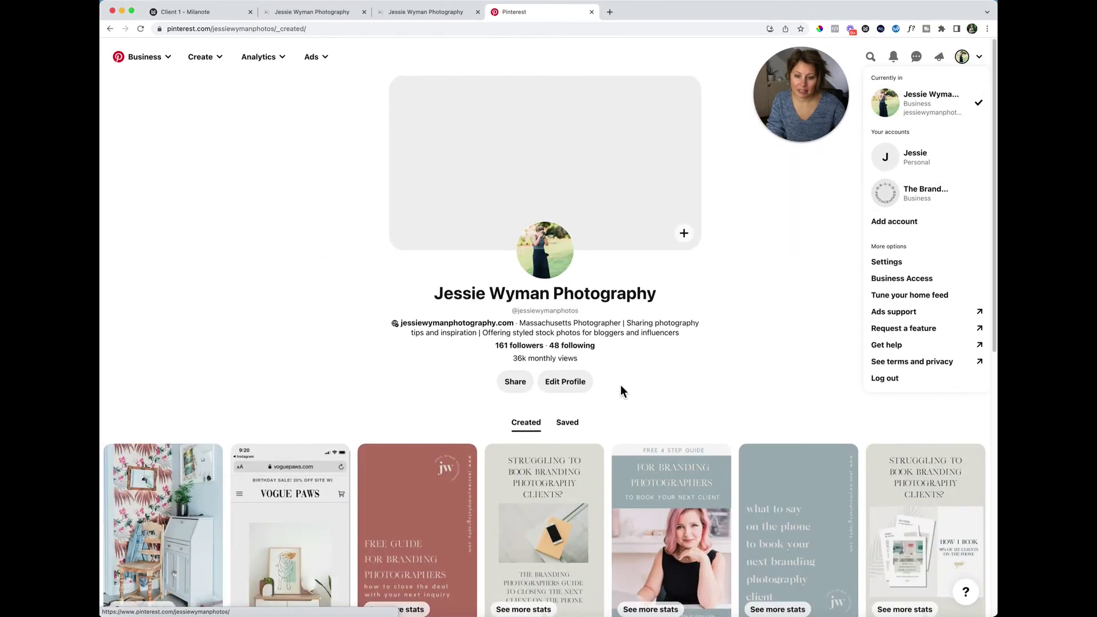
{"action": "scroll", "coordinate": [621, 385], "scroll_direction": "down", "scroll_amount": 3}
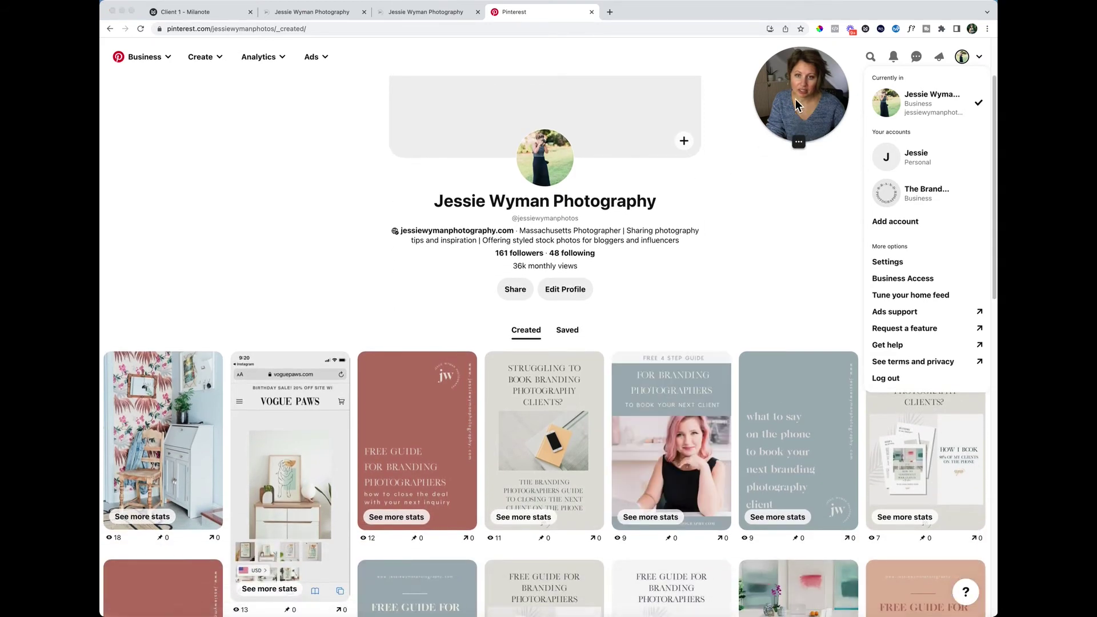
{"action": "left_click_drag", "start_coordinate": [795, 98], "coordinate": [285, 143]}
Save the Pilates photoshoot pin from the pilates branding search to Client 1 and place it.
{"action": "left_click", "coordinate": [877, 58]}
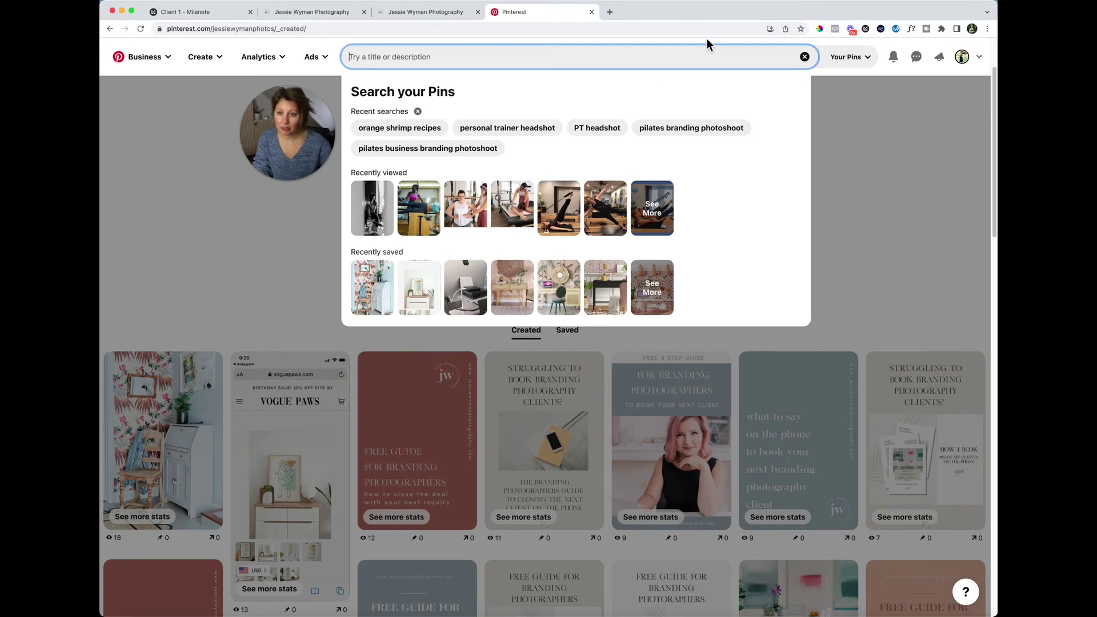
{"action": "left_click", "coordinate": [437, 150]}
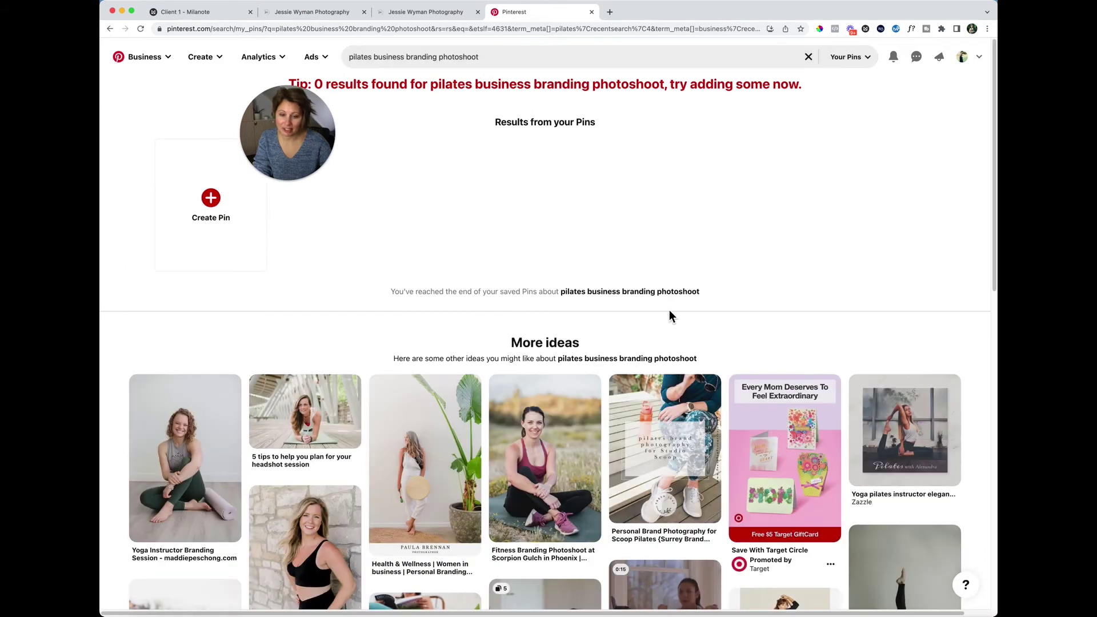
{"action": "scroll", "coordinate": [669, 311], "scroll_direction": "down", "scroll_amount": 2}
{"action": "scroll", "coordinate": [531, 316], "scroll_direction": "down", "scroll_amount": 3}
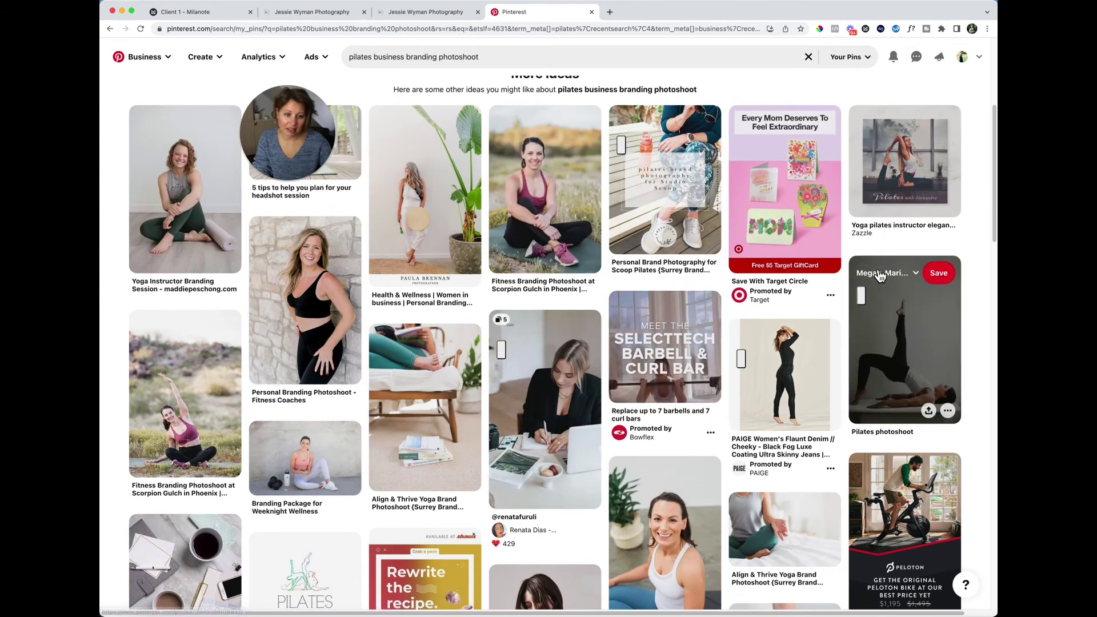
{"action": "left_click", "coordinate": [874, 265]}
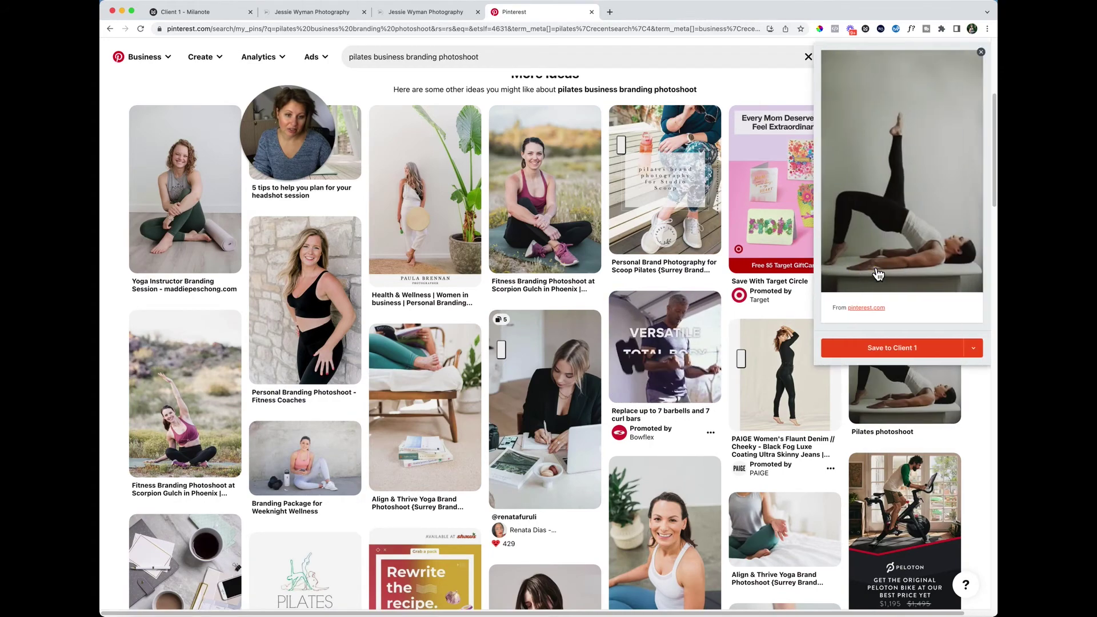
{"action": "left_click", "coordinate": [891, 348]}
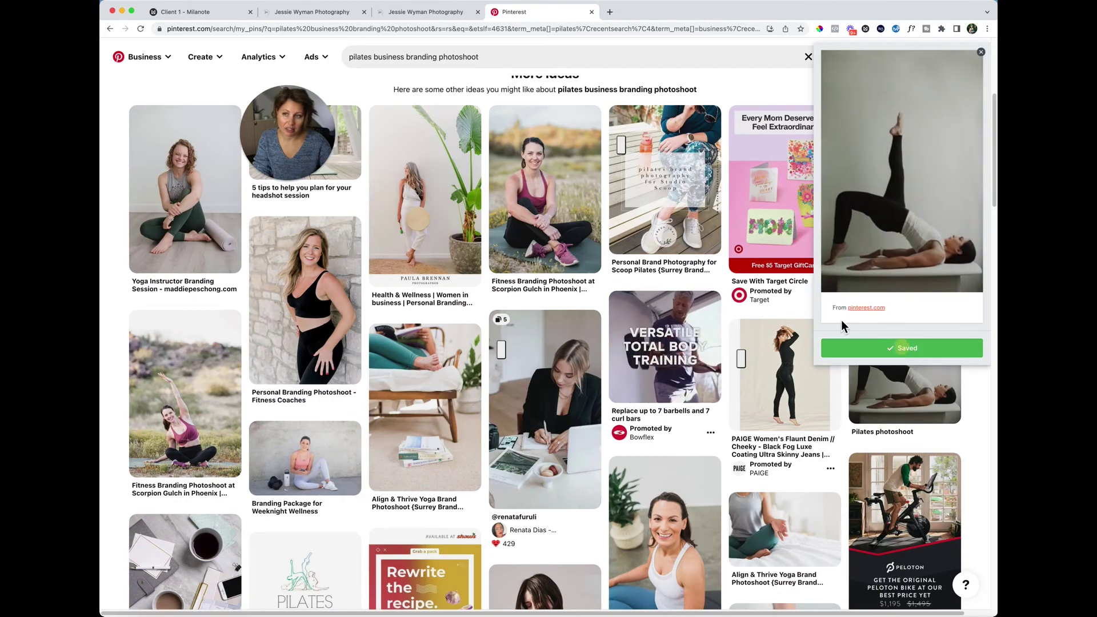
{"action": "left_click", "coordinate": [183, 12]}
{"action": "left_click_drag", "start_coordinate": [865, 214], "coordinate": [535, 434]}
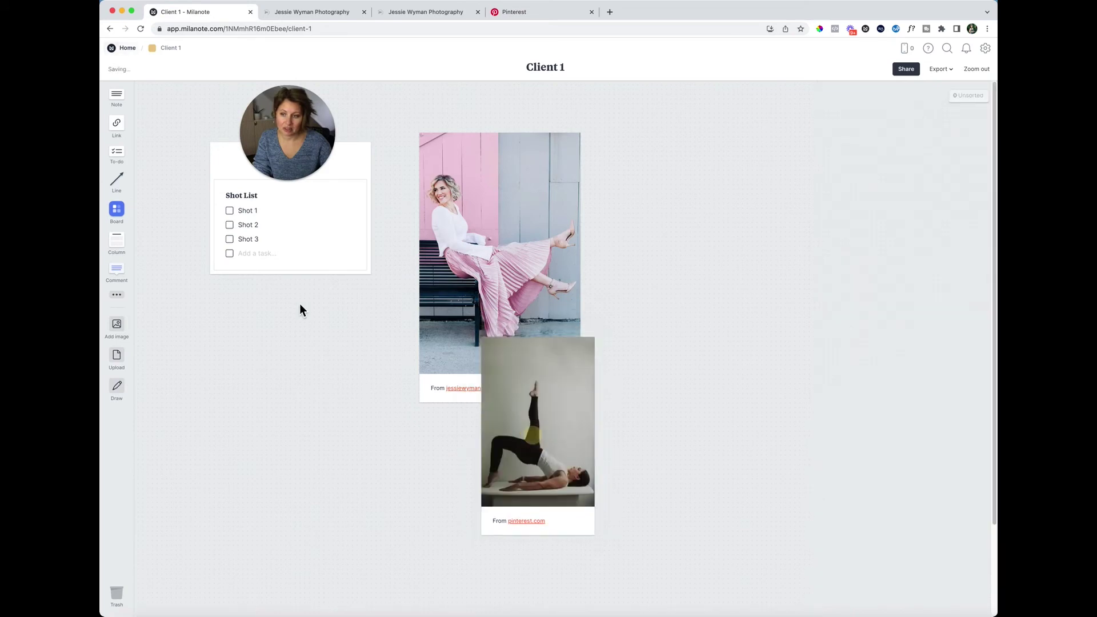
Move the pink bench photo and the yoga photo into New Column beneath the Shot List.
{"action": "left_click_drag", "start_coordinate": [299, 135], "coordinate": [757, 136]}
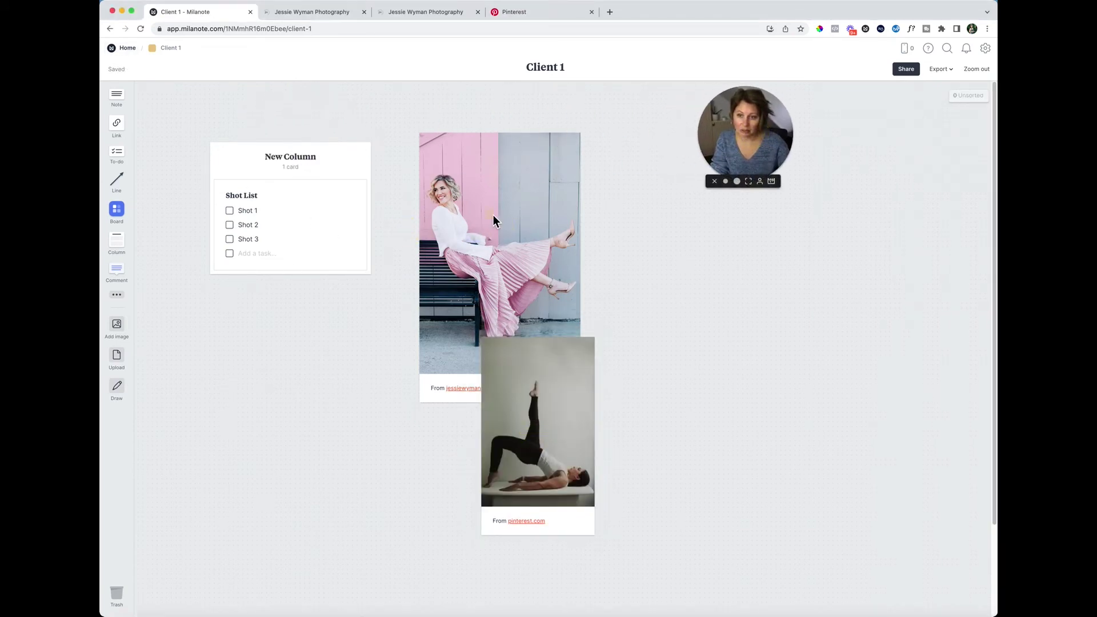
{"action": "left_click_drag", "start_coordinate": [492, 215], "coordinate": [338, 251]}
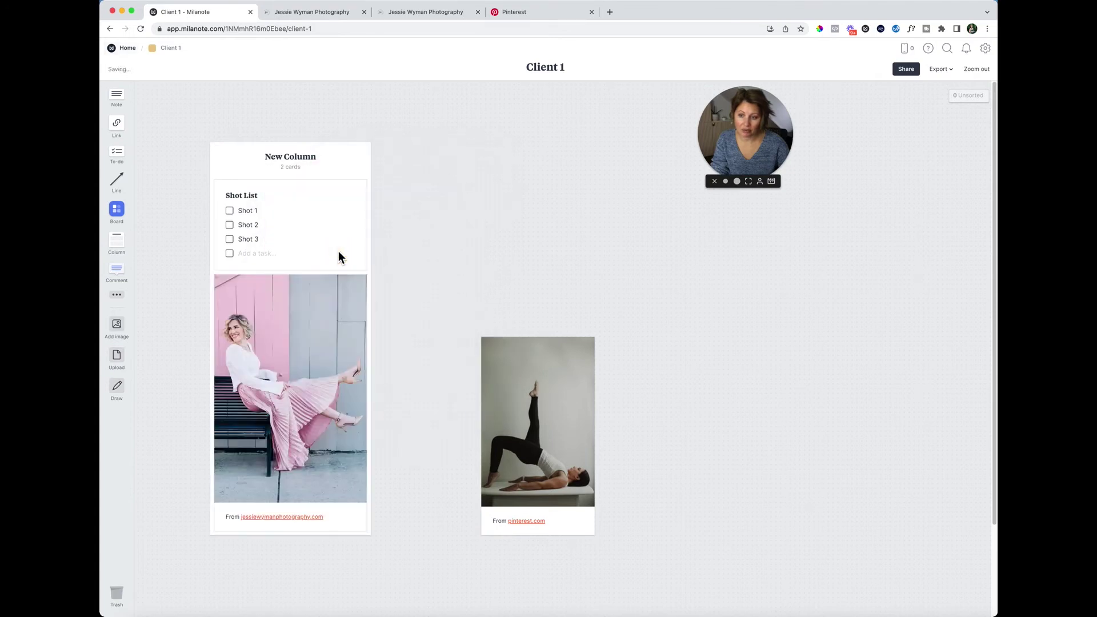
{"action": "left_click_drag", "start_coordinate": [539, 359], "coordinate": [334, 252]}
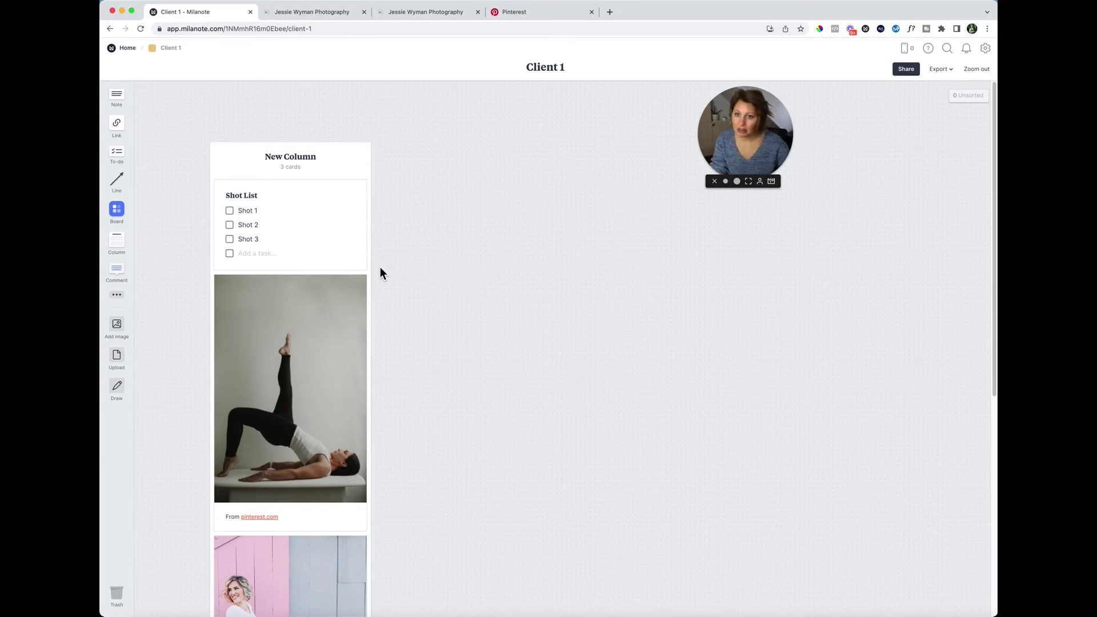
{"action": "left_click", "coordinate": [398, 9]}
Paste the photographer's website URL as a link card beside New Column and start a comment.
{"action": "left_click", "coordinate": [384, 28]}
{"action": "key", "text": "super+c"}
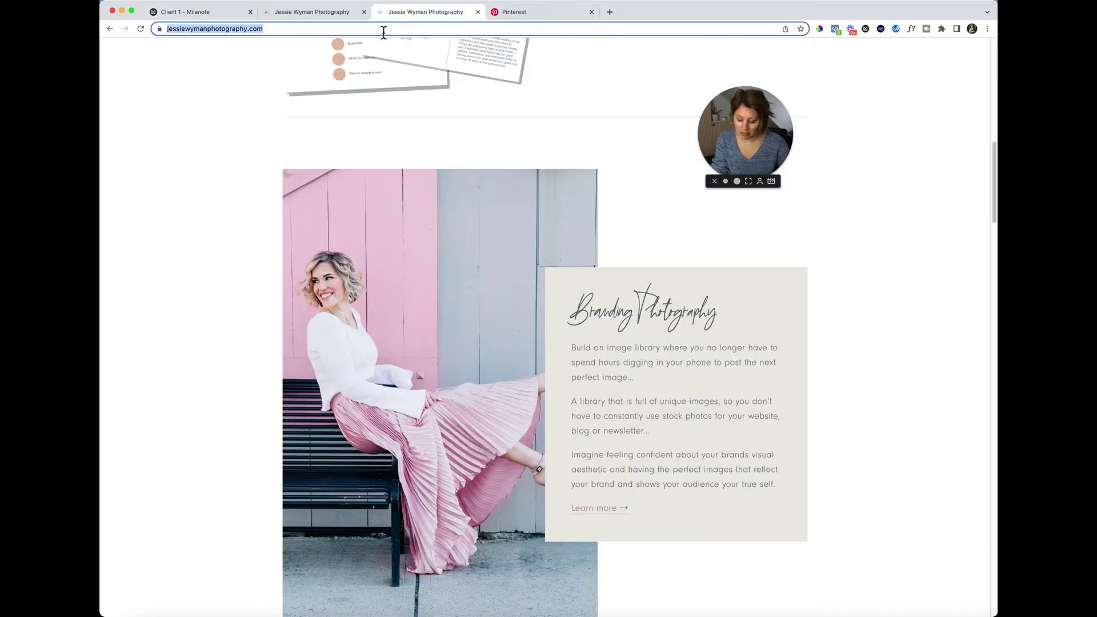
{"action": "left_click", "coordinate": [206, 11]}
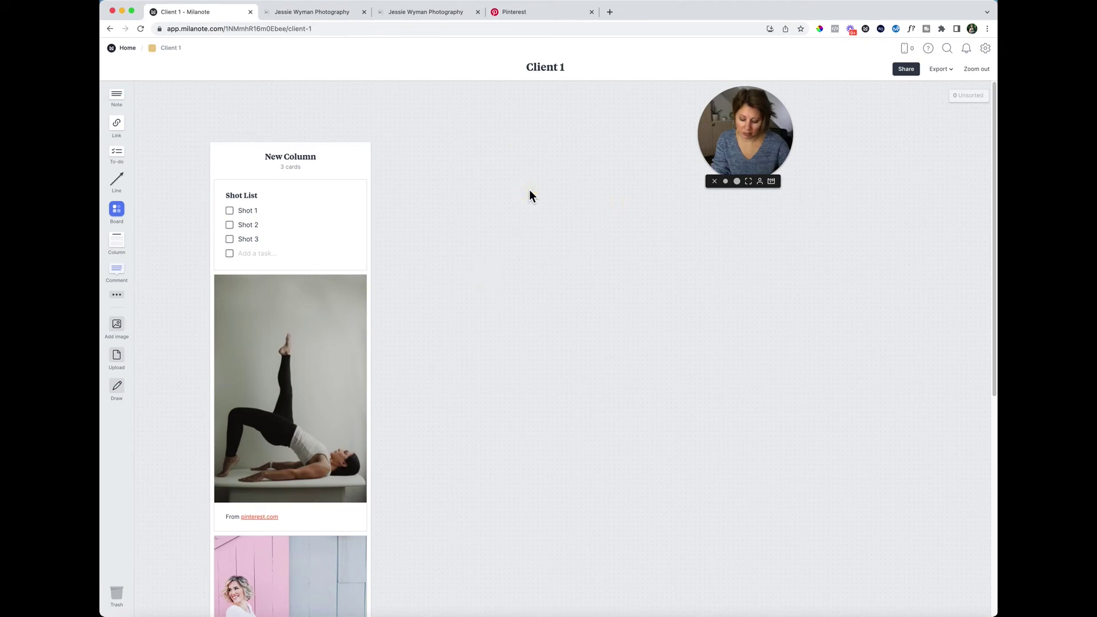
{"action": "key", "text": "super+v"}
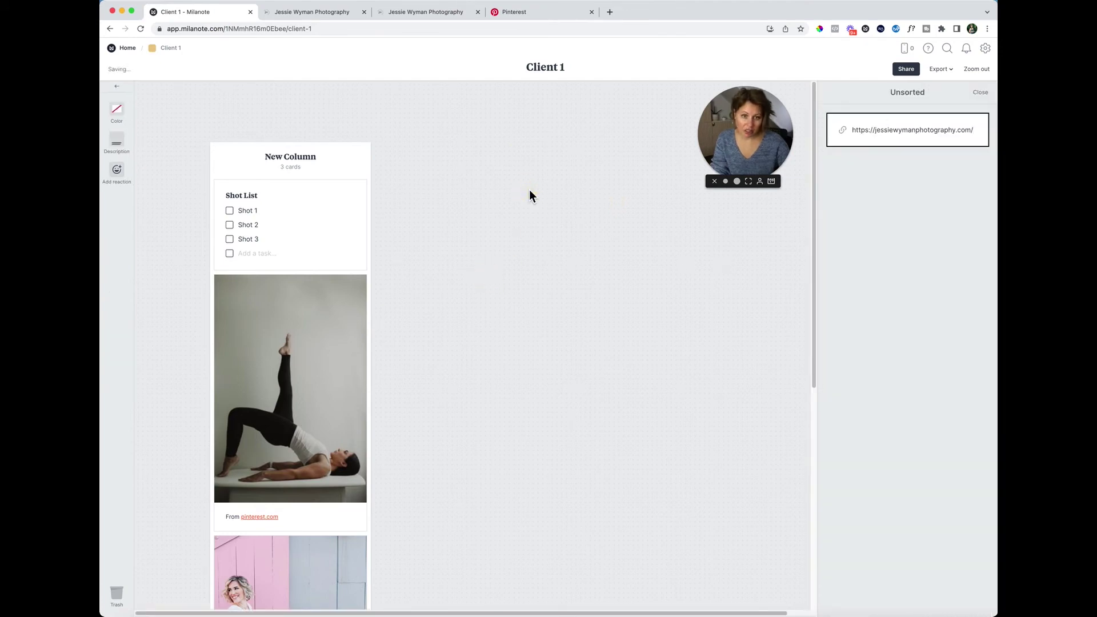
{"action": "key", "text": "Return"}
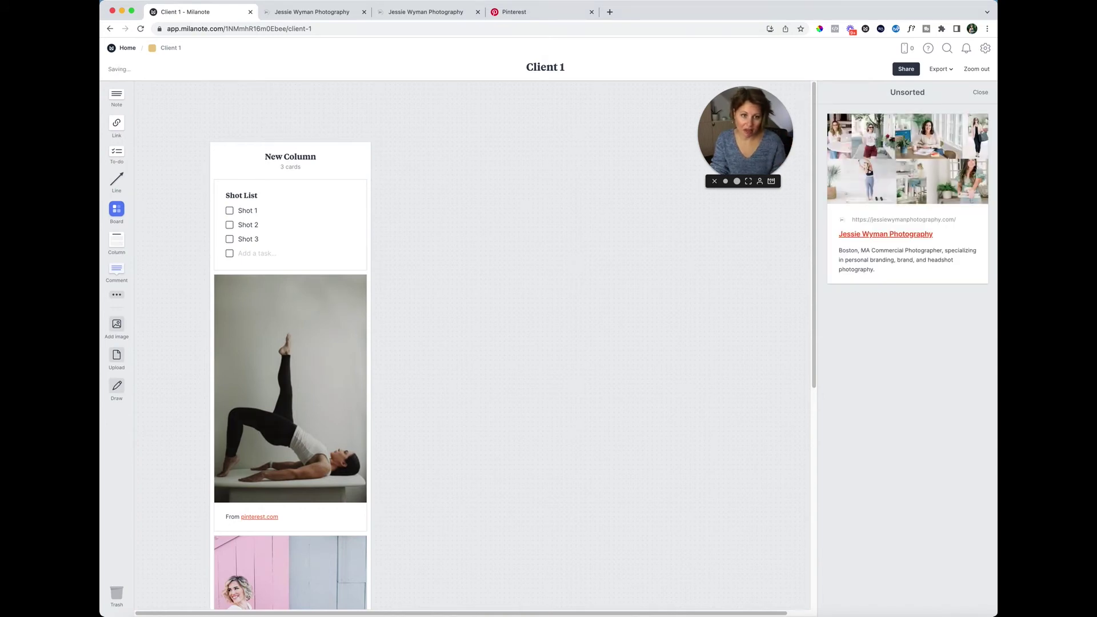
{"action": "left_click_drag", "start_coordinate": [924, 153], "coordinate": [519, 180]}
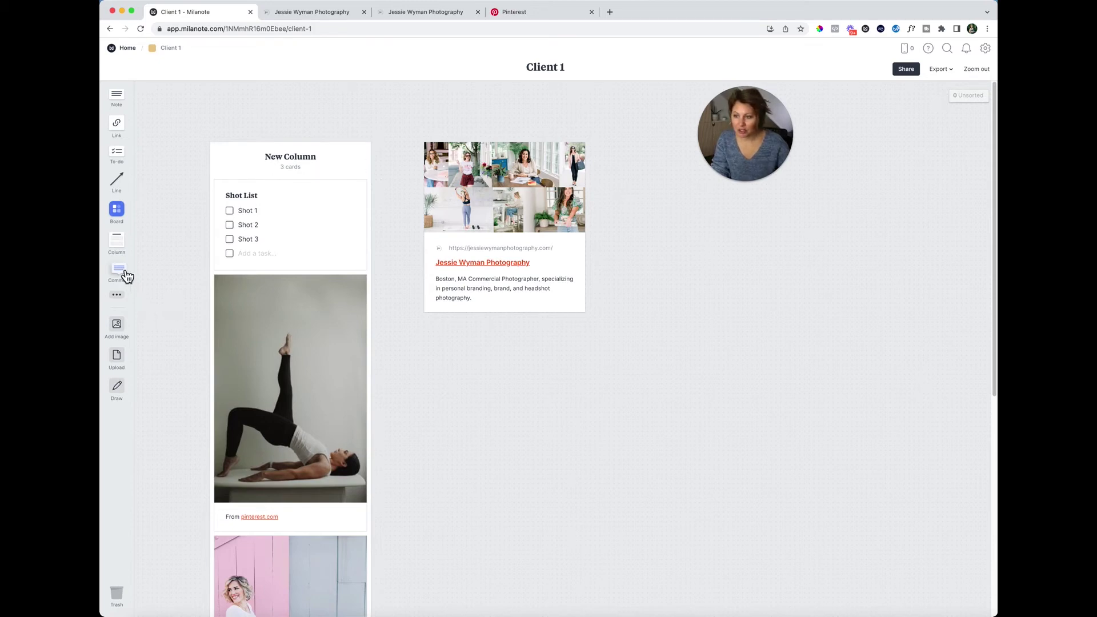
{"action": "left_click_drag", "start_coordinate": [121, 274], "coordinate": [627, 292]}
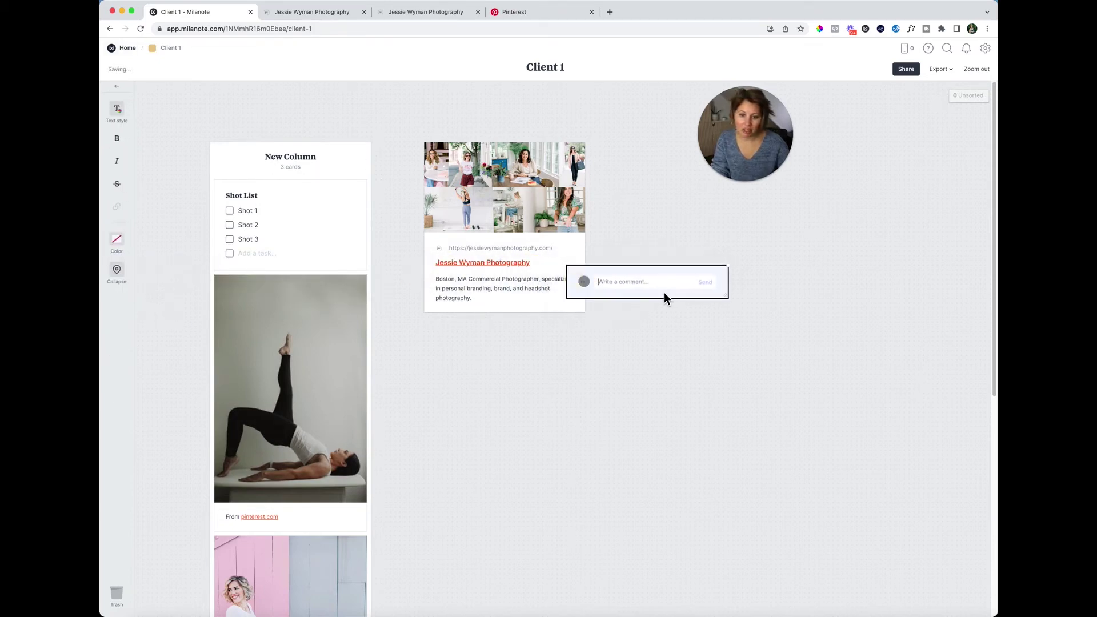
Discard the empty comment and add a note card reading 'Here is a' below the link card.
{"action": "left_click", "coordinate": [618, 243]}
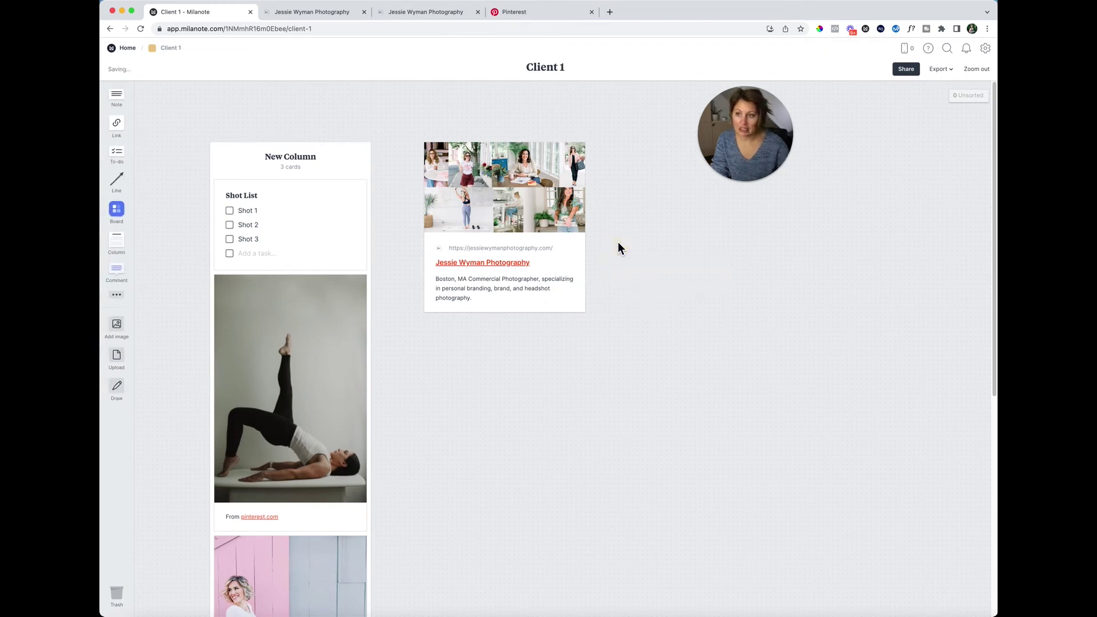
{"action": "left_click_drag", "start_coordinate": [117, 96], "coordinate": [534, 372]}
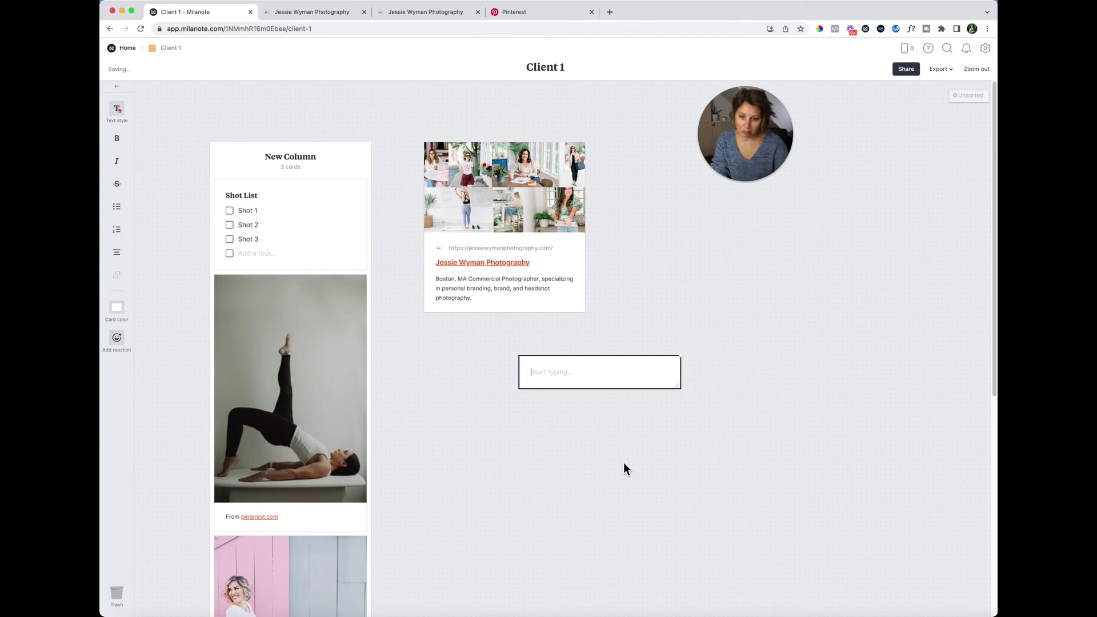
{"action": "type", "text": "Here is a note"}
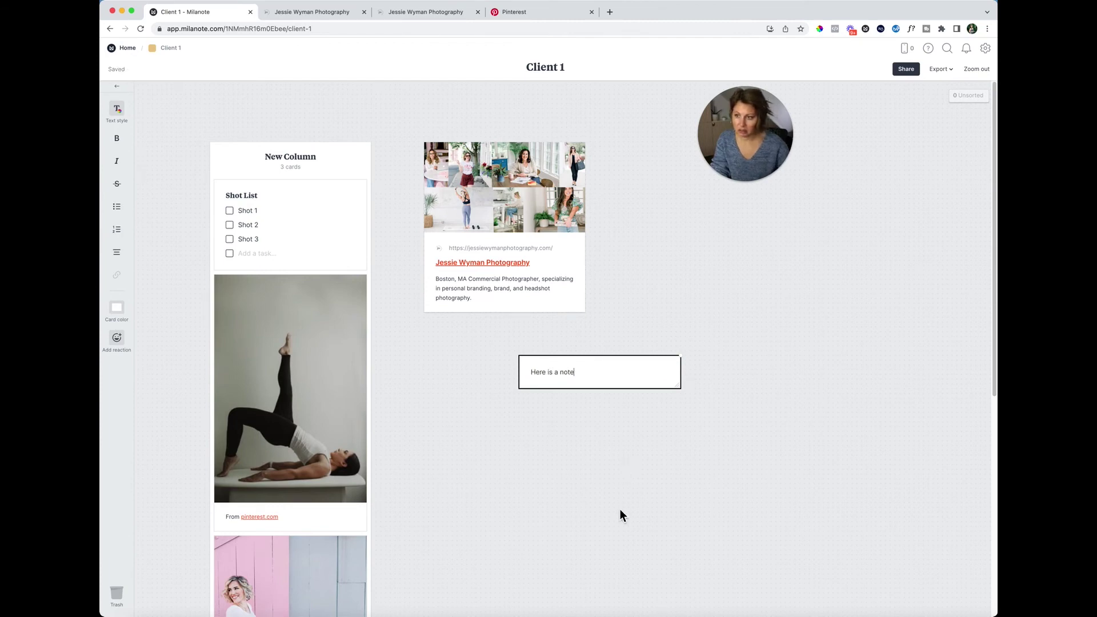
Try the heading and text styles on the note, settling on Small text.
{"action": "left_click", "coordinate": [619, 509]}
{"action": "left_click", "coordinate": [600, 381]}
{"action": "left_click", "coordinate": [119, 109]}
{"action": "left_click", "coordinate": [180, 103]}
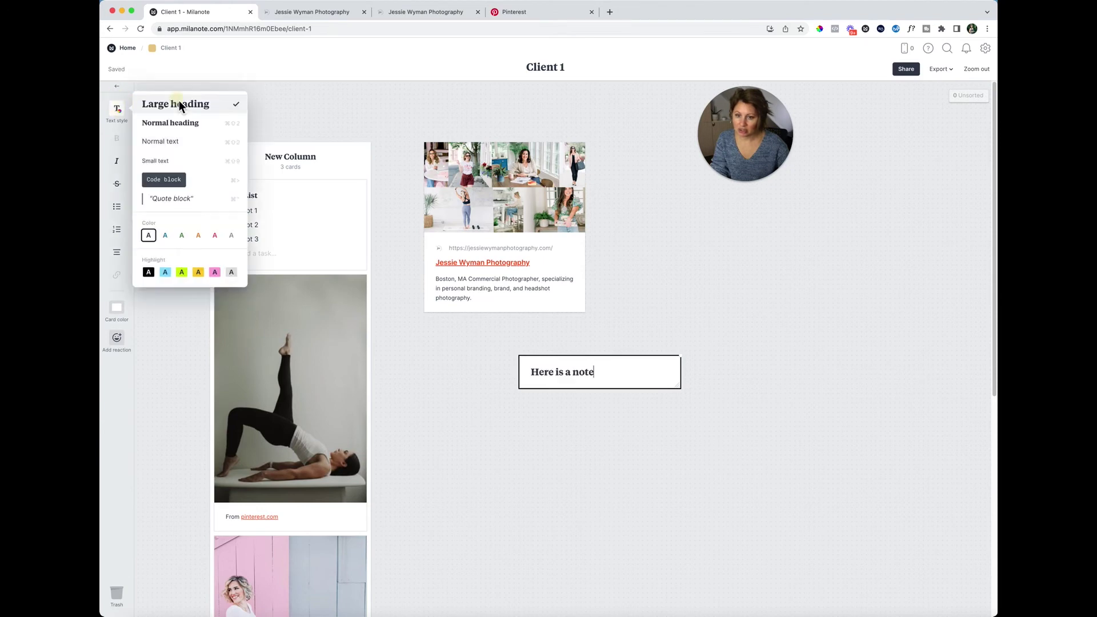
{"action": "left_click", "coordinate": [173, 121]}
{"action": "left_click", "coordinate": [170, 140]}
{"action": "left_click", "coordinate": [169, 160]}
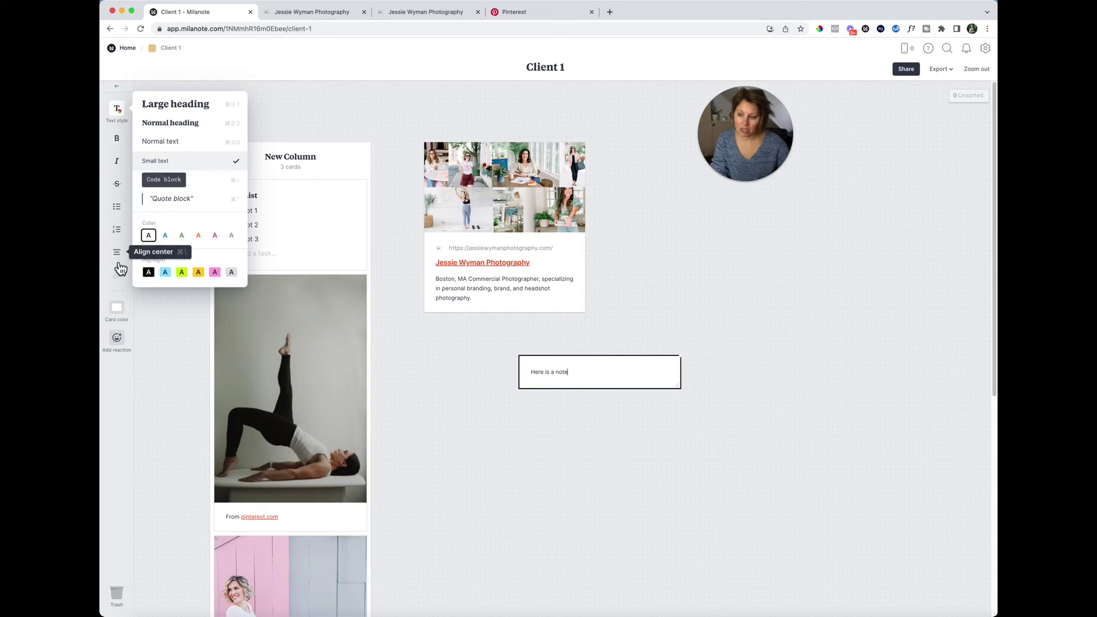
{"action": "left_click", "coordinate": [540, 432]}
Move the note to the top of New Column and change its text to 'This is what the shoot is about.'.
{"action": "left_click_drag", "start_coordinate": [590, 378], "coordinate": [316, 184]}
{"action": "double_click", "coordinate": [275, 194]}
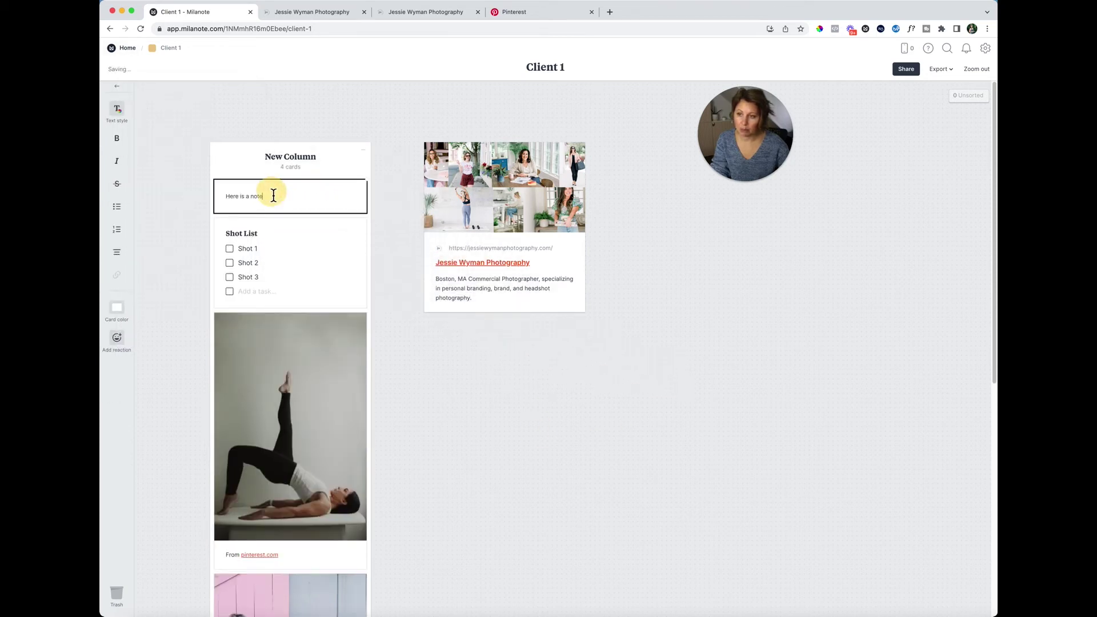
{"action": "left_click_drag", "start_coordinate": [272, 194], "coordinate": [199, 195]}
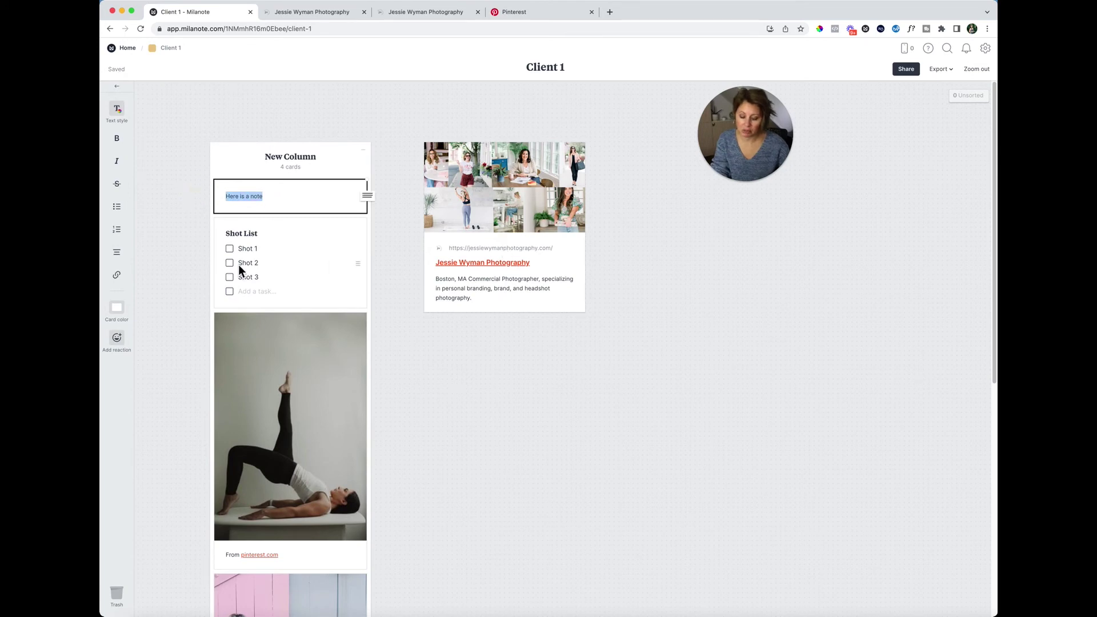
{"action": "type", "text": "This is what the"}
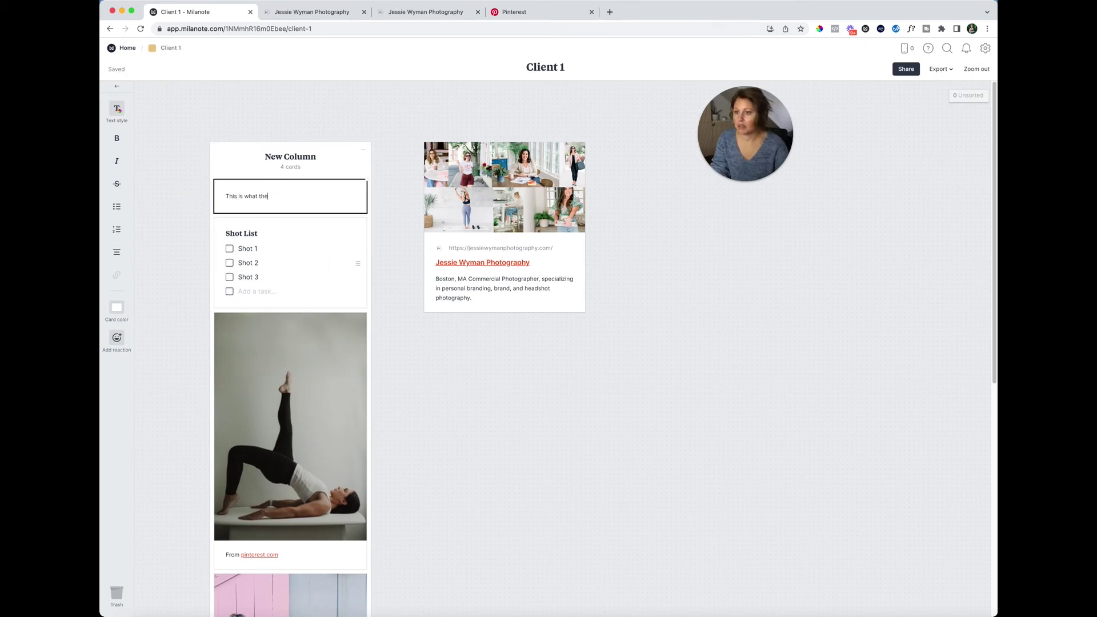
{"action": "type", "text": " shoot is about..."}
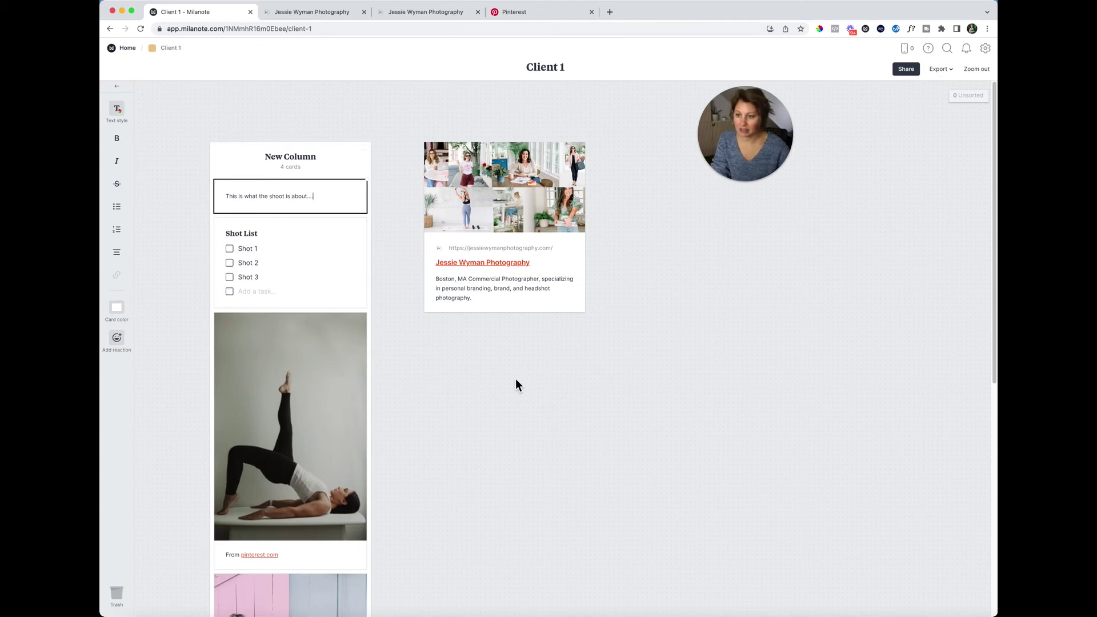
{"action": "left_click", "coordinate": [514, 381]}
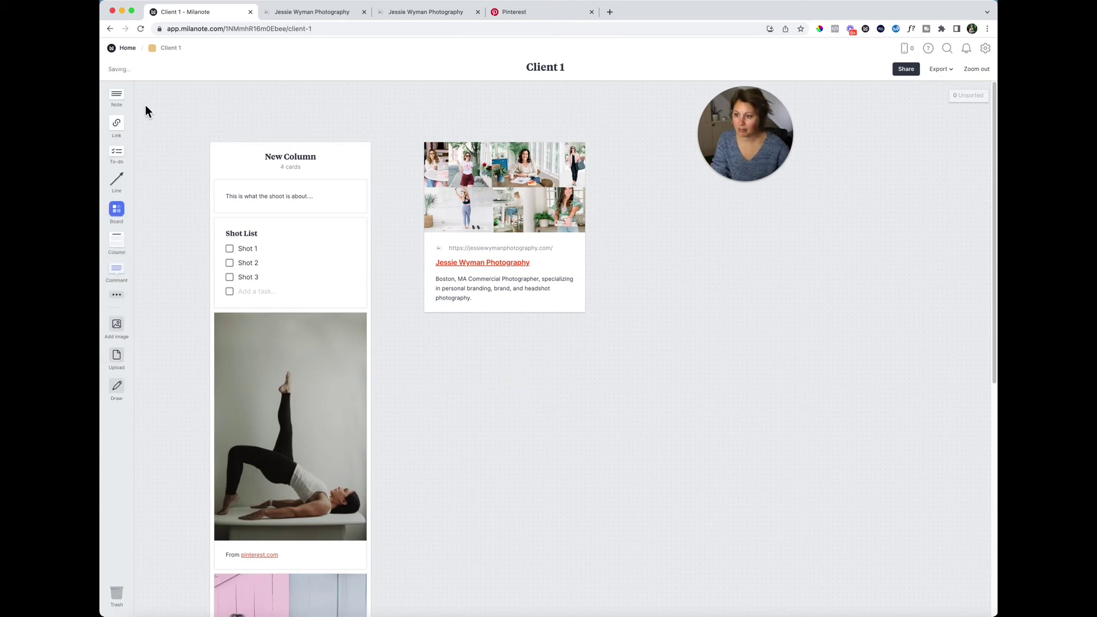
Add a Bali Hai colour swatch card near the link card.
{"action": "left_click", "coordinate": [124, 303]}
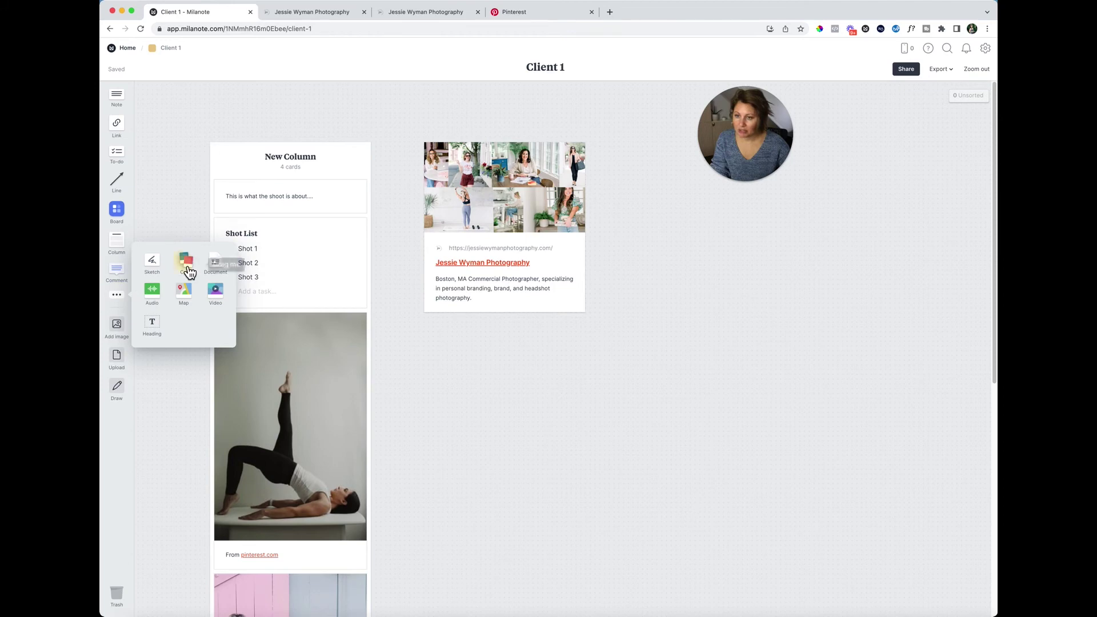
{"action": "left_click_drag", "start_coordinate": [187, 266], "coordinate": [509, 387]}
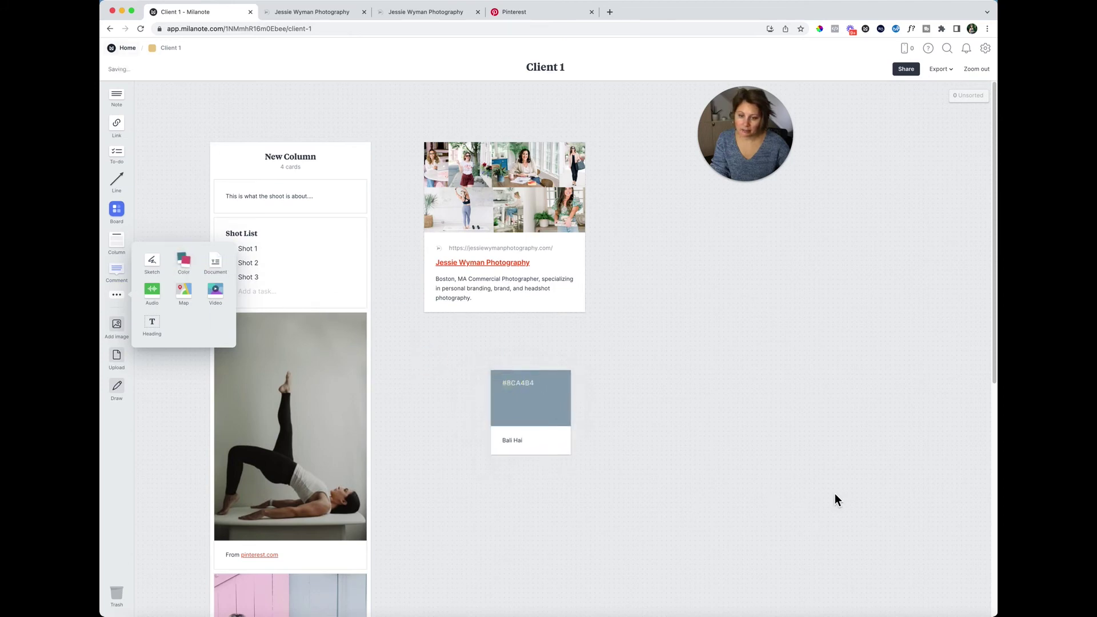
{"action": "left_click", "coordinate": [701, 403]}
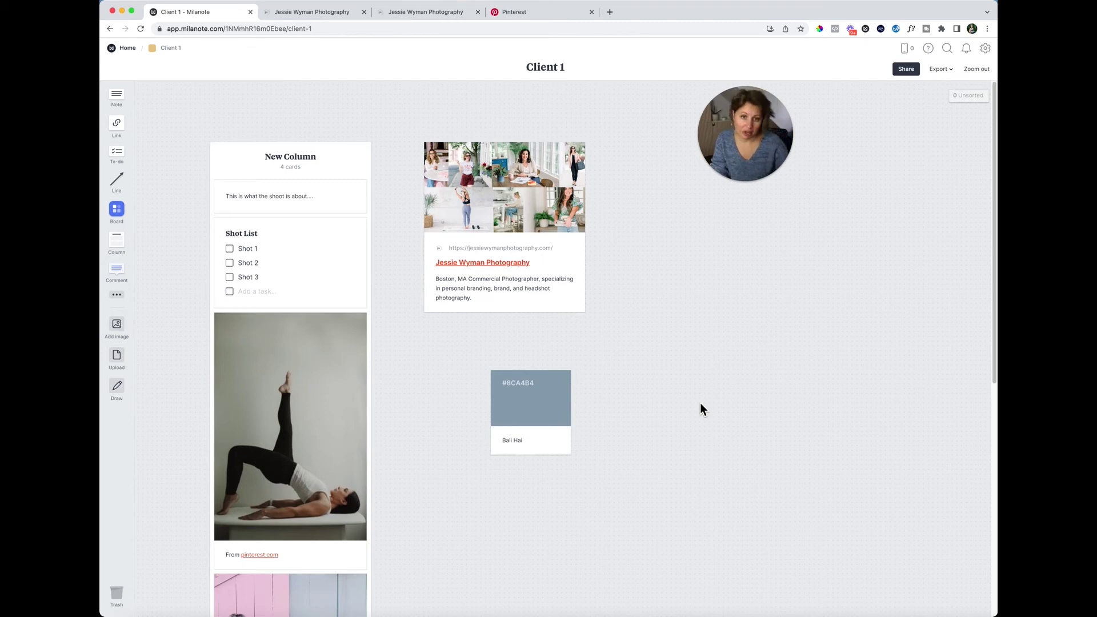
{"action": "left_click_drag", "start_coordinate": [546, 417], "coordinate": [510, 377]}
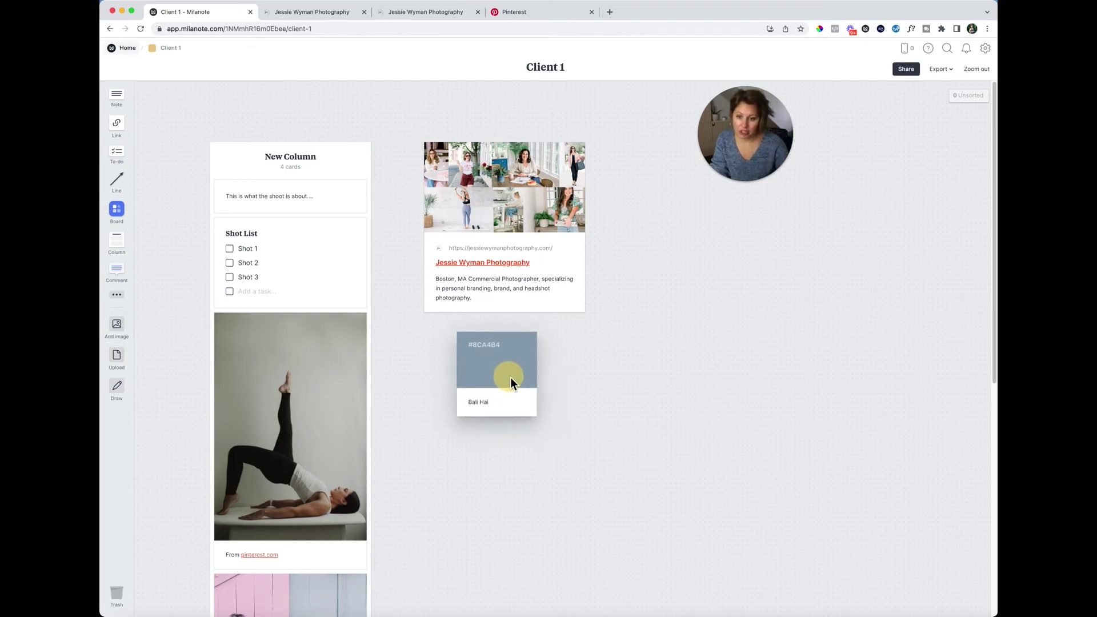
{"action": "left_click", "coordinate": [515, 367]}
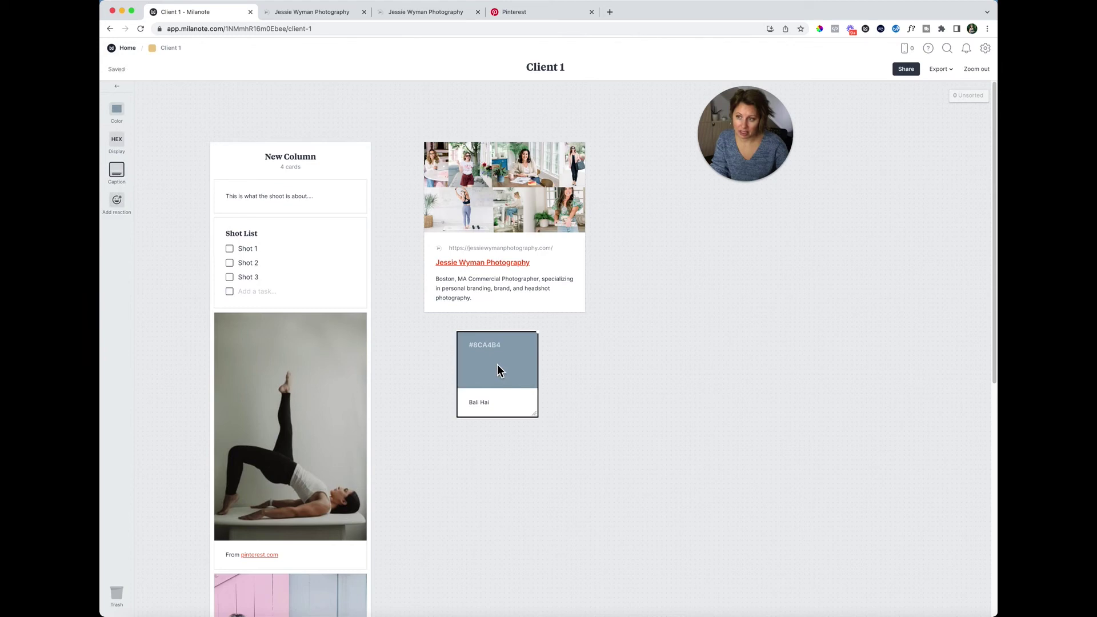
View the swatch colour in its picker as HSL and hex values, then close it.
{"action": "left_click", "coordinate": [119, 111]}
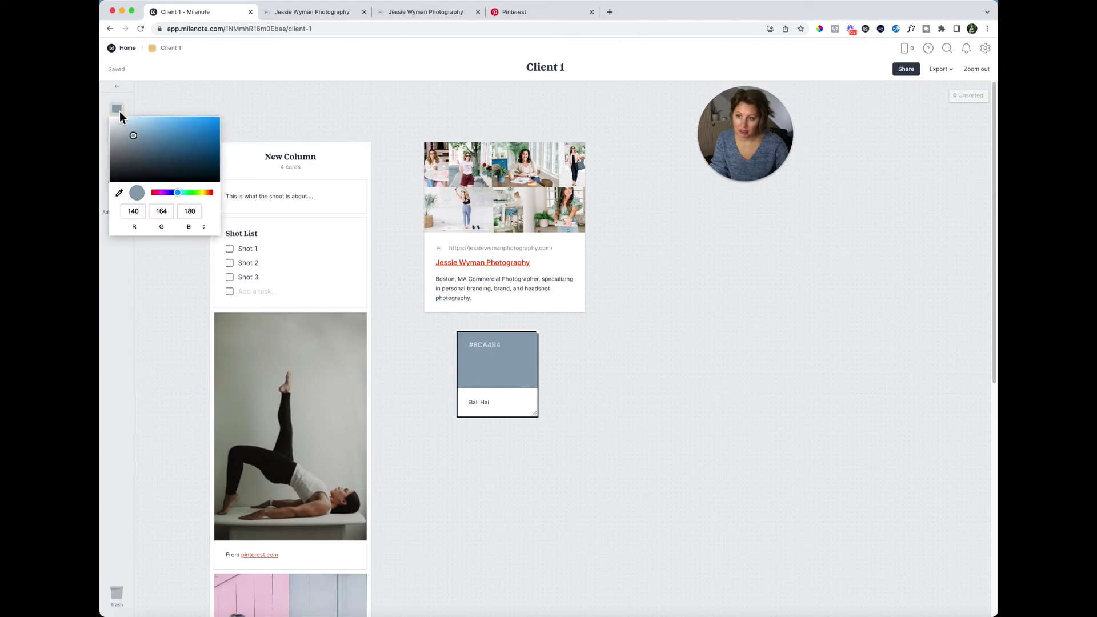
{"action": "left_click", "coordinate": [203, 227]}
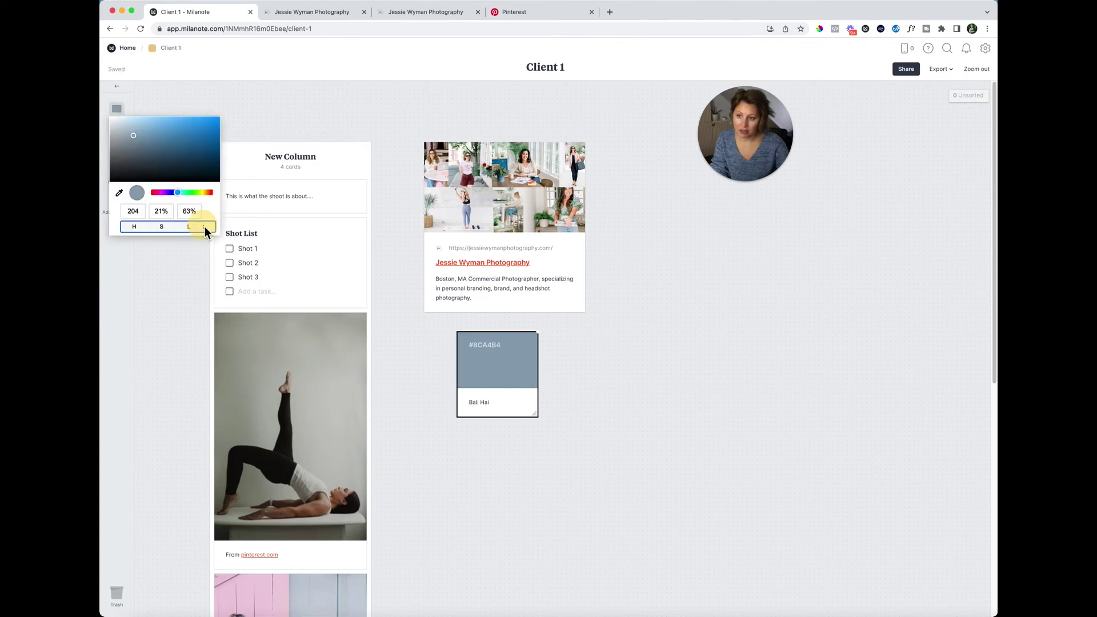
{"action": "left_click", "coordinate": [205, 227]}
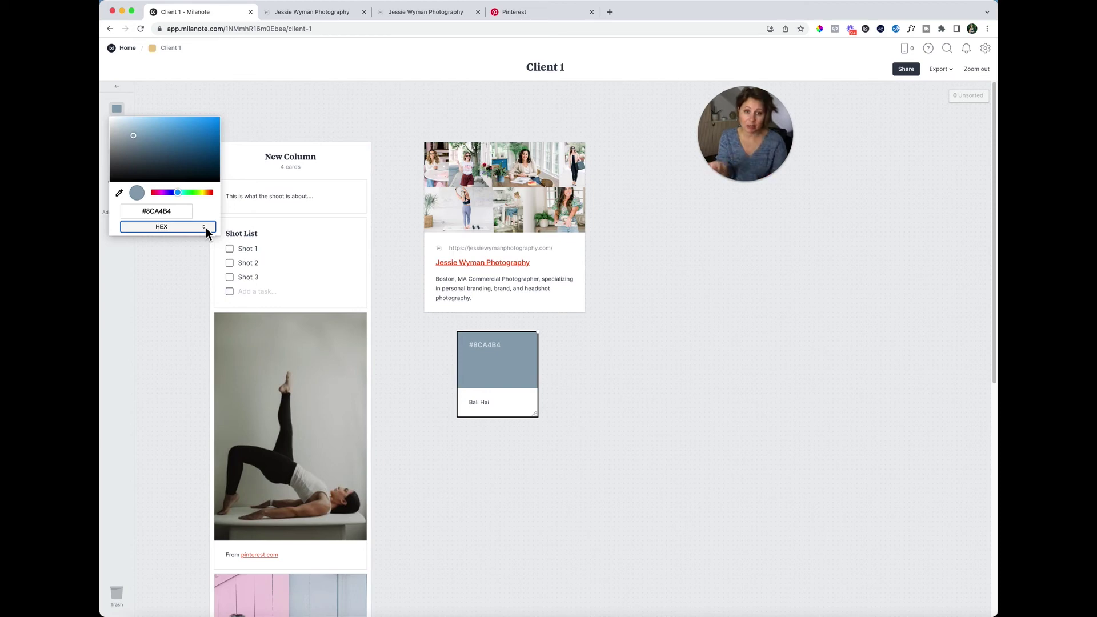
{"action": "left_click", "coordinate": [604, 403]}
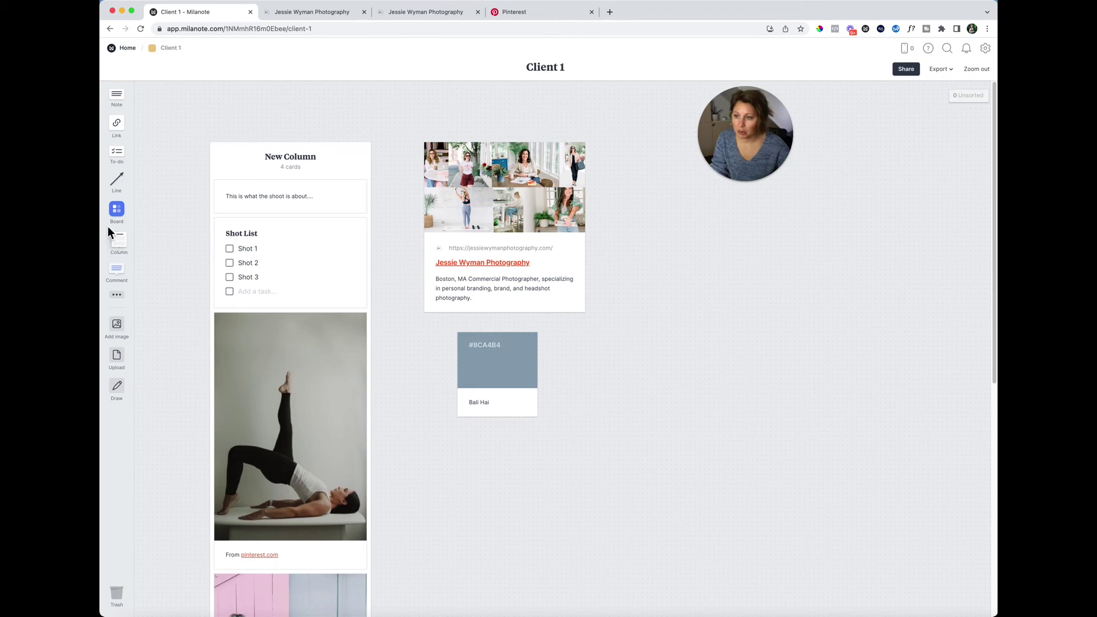
Place an empty map card to the right of the swatch and open a new browser tab.
{"action": "left_click", "coordinate": [118, 296]}
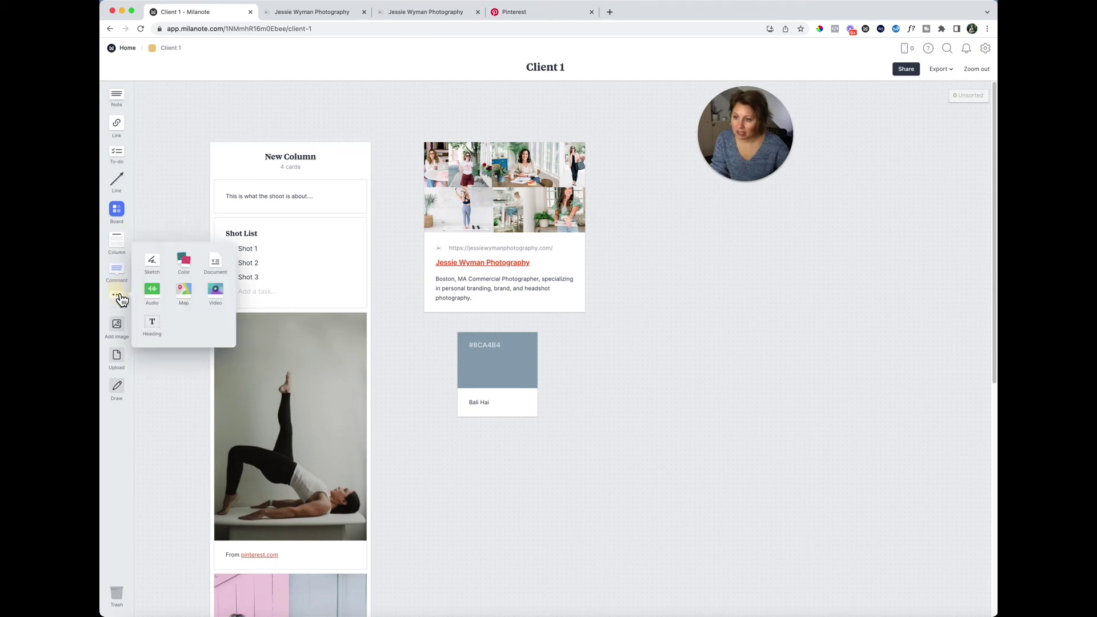
{"action": "left_click_drag", "start_coordinate": [188, 307], "coordinate": [679, 398]}
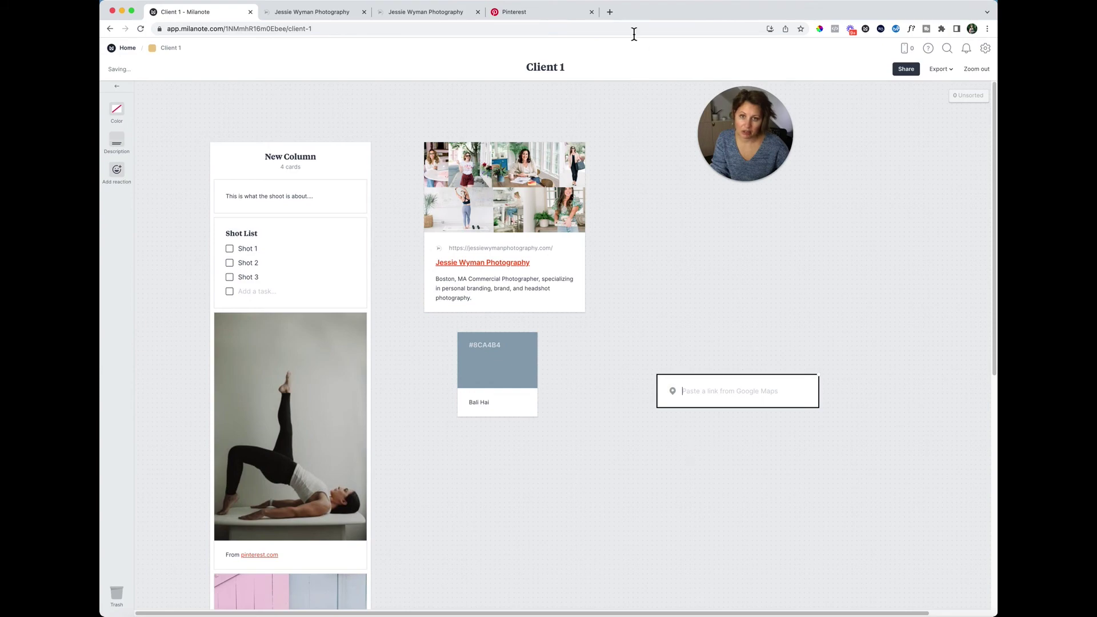
{"action": "left_click", "coordinate": [610, 11]}
Go to Google Maps and pan out to show the surrounding towns.
{"action": "type", "text": "maps"}
{"action": "key", "text": "Return"}
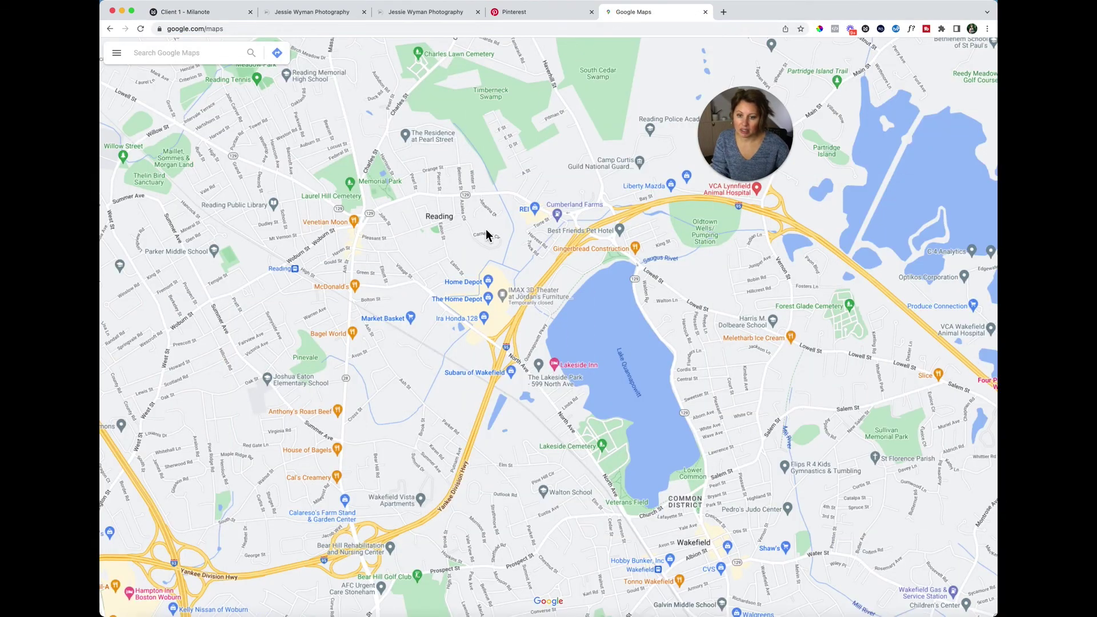
{"action": "scroll", "coordinate": [485, 234], "scroll_direction": "down", "scroll_amount": 5}
{"action": "left_click_drag", "start_coordinate": [487, 234], "coordinate": [668, 482]}
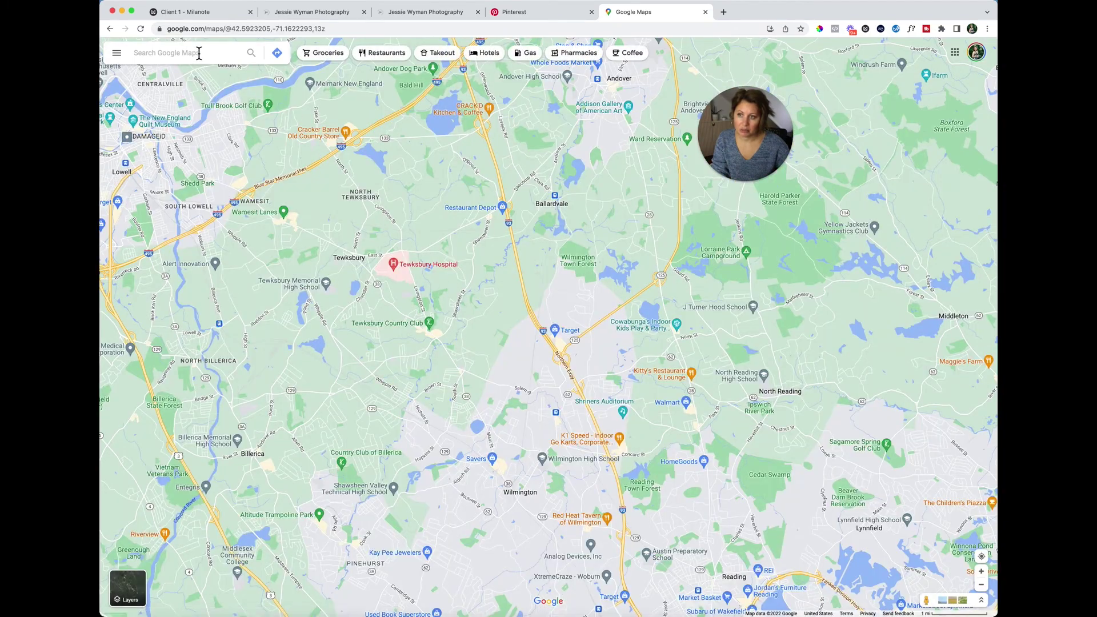
Look up The Newburyport Studio and copy its place-page link.
{"action": "left_click", "coordinate": [199, 54]}
{"action": "type", "text": "the new"}
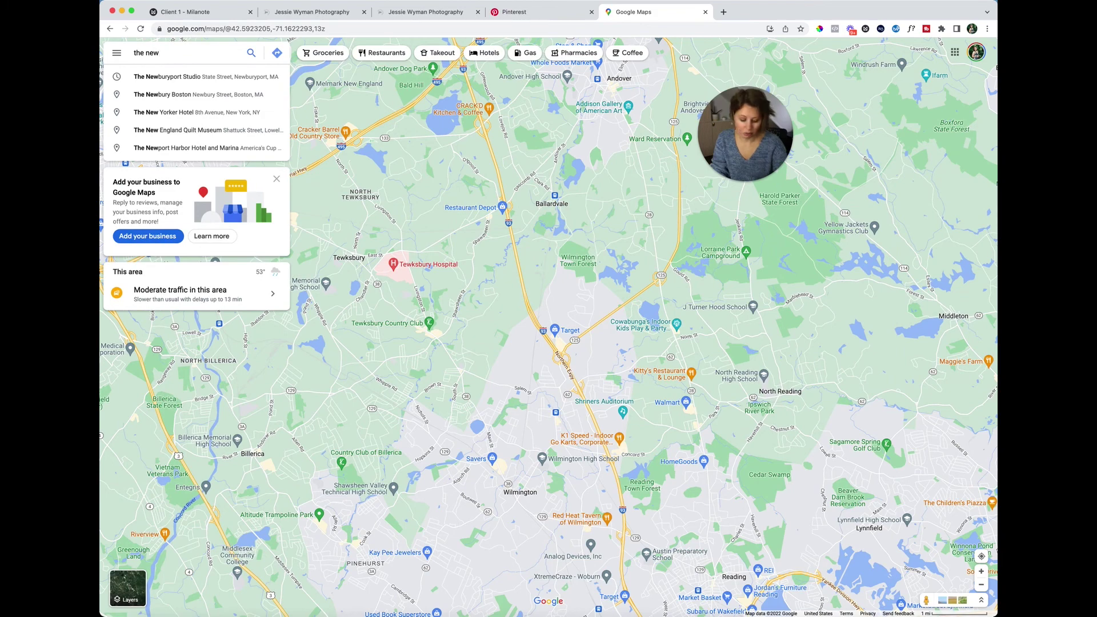
{"action": "left_click", "coordinate": [166, 77]}
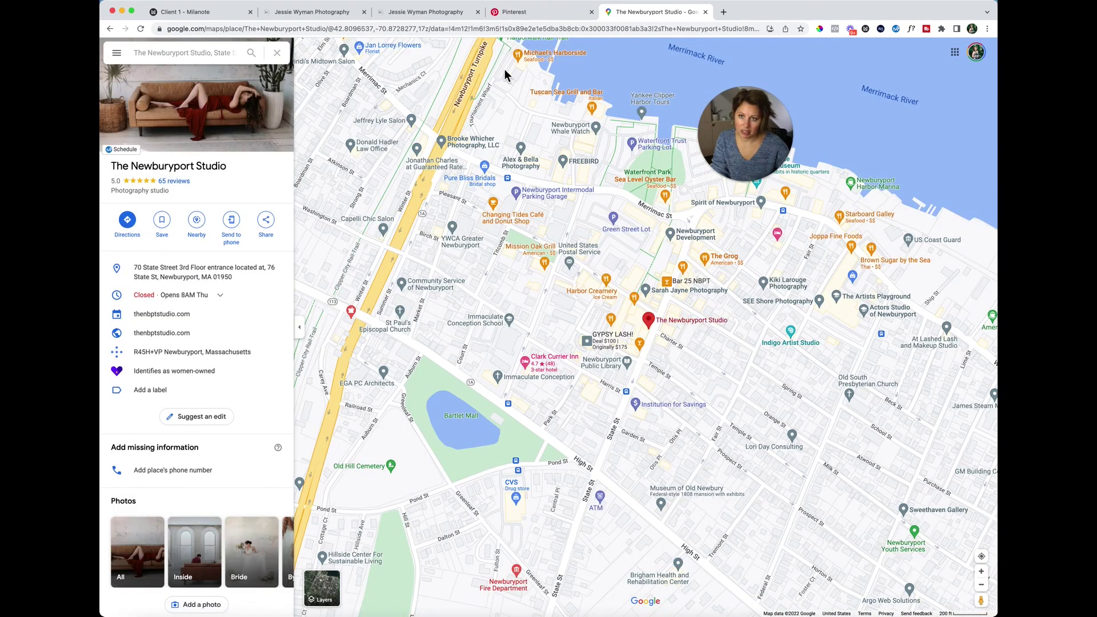
{"action": "left_click", "coordinate": [506, 31]}
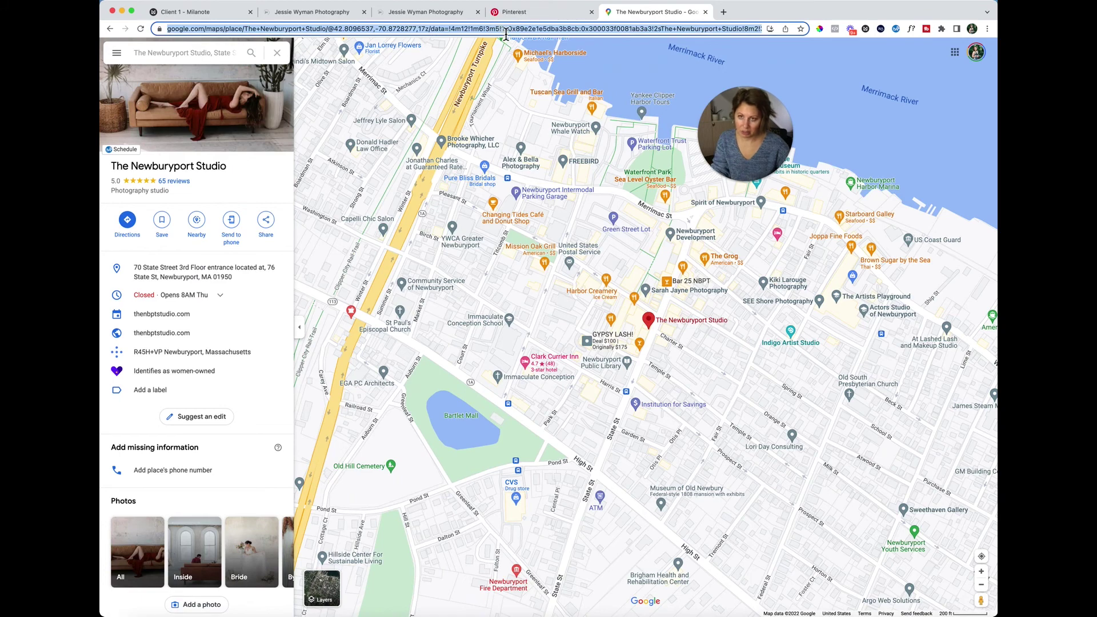
{"action": "left_click", "coordinate": [215, 13]}
Paste the Newburyport Studio Maps link into the map card and move it under the Shot List.
{"action": "key", "text": "super+v"}
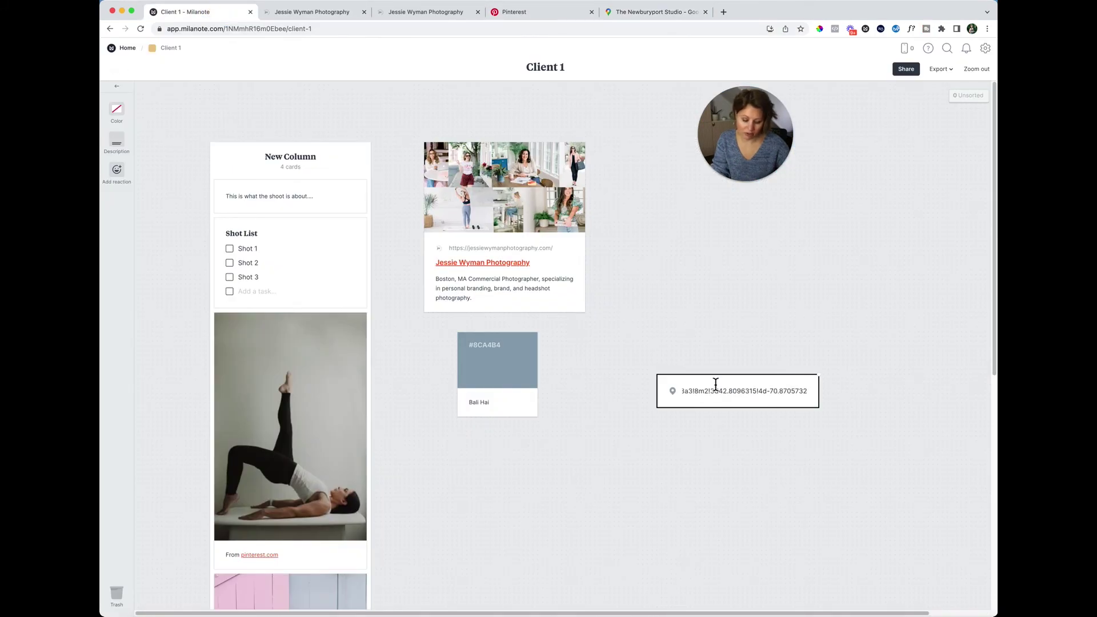
{"action": "key", "text": "Return"}
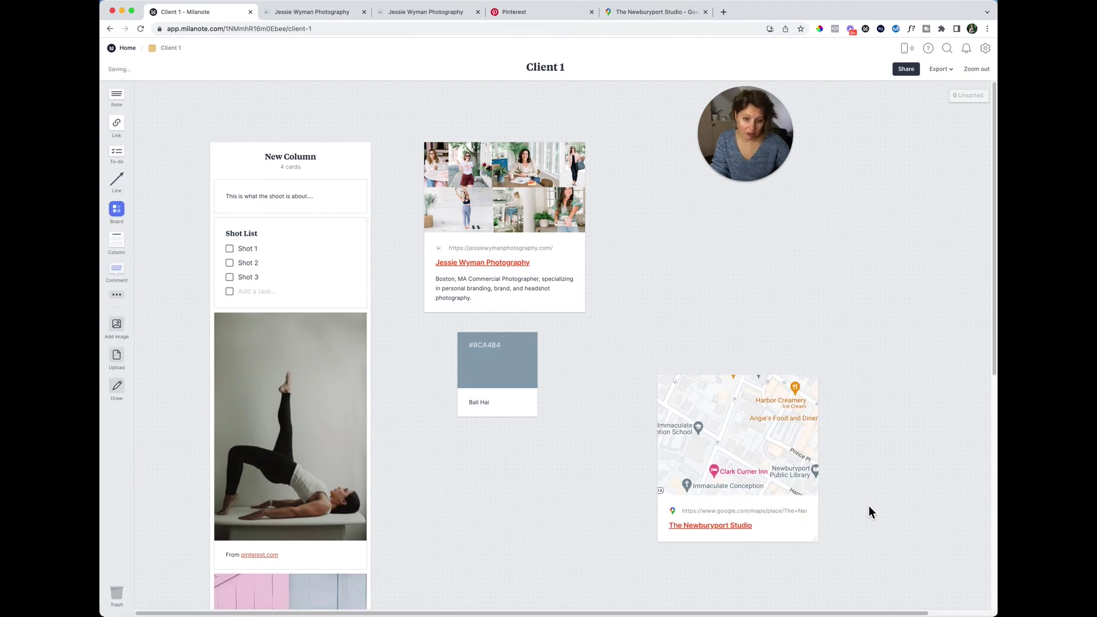
{"action": "left_click", "coordinate": [784, 526]}
{"action": "left_click_drag", "start_coordinate": [783, 464], "coordinate": [774, 457]}
{"action": "left_click_drag", "start_coordinate": [793, 522], "coordinate": [334, 338]}
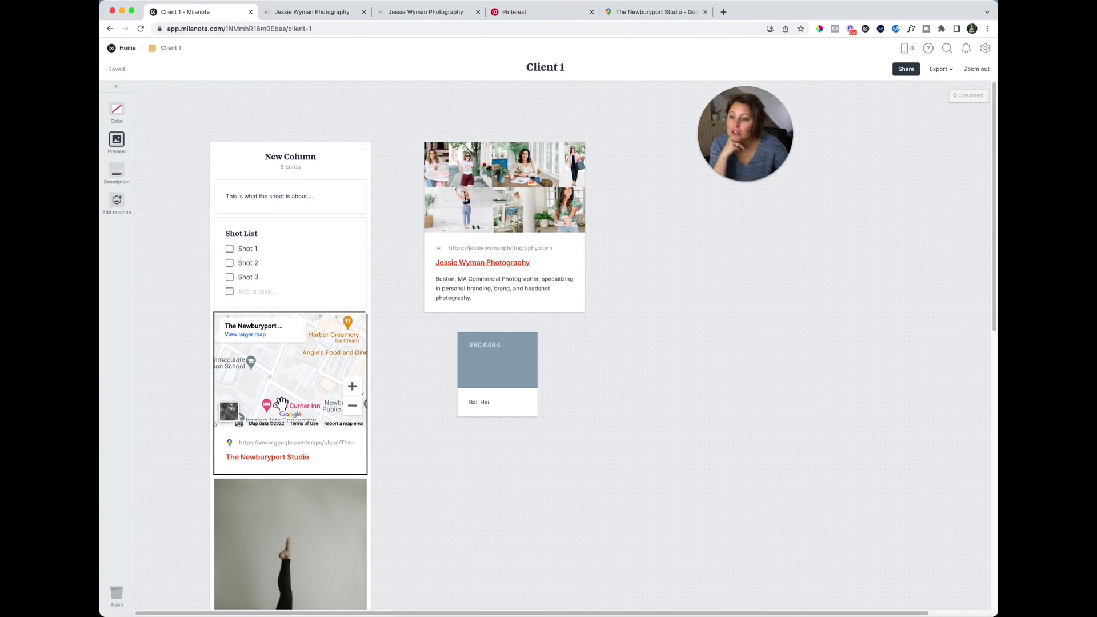
{"action": "scroll", "coordinate": [282, 403], "scroll_direction": "down", "scroll_amount": 2}
Add the caption line 'I like this pose' under the yoga image's pinterest.com credit.
{"action": "left_click", "coordinate": [283, 423]}
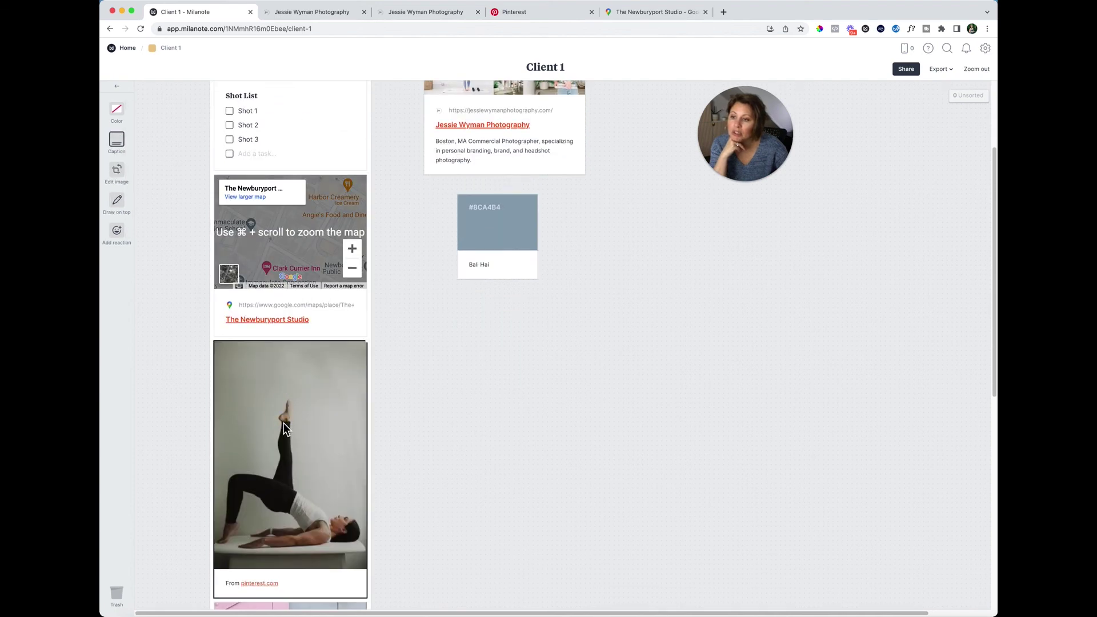
{"action": "left_click", "coordinate": [118, 144]}
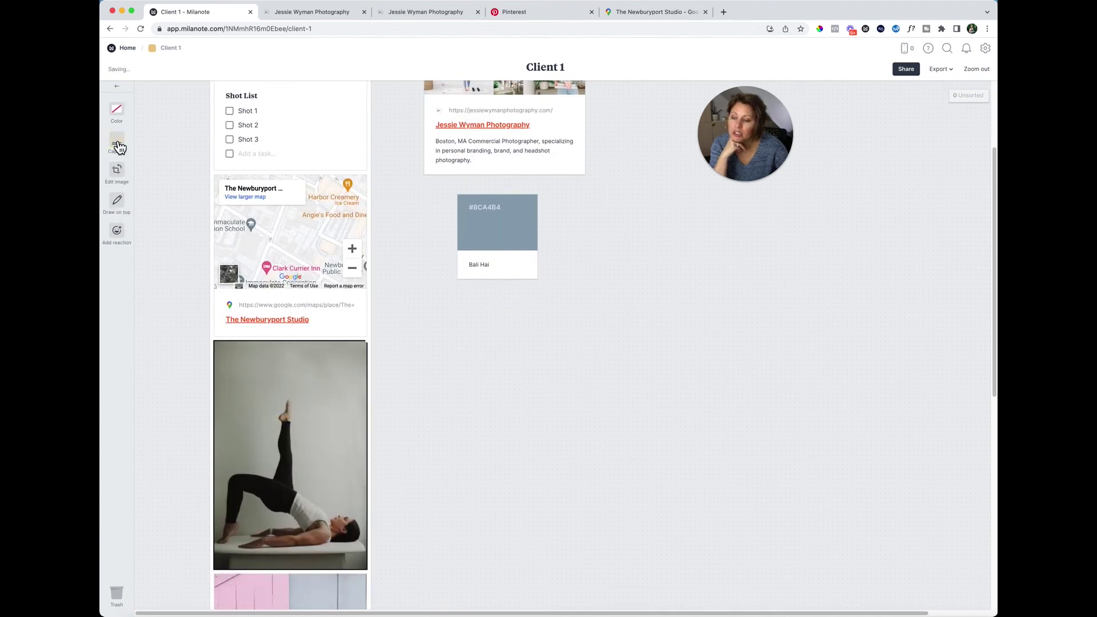
{"action": "left_click", "coordinate": [492, 568]}
{"action": "left_click", "coordinate": [297, 488]}
{"action": "left_click", "coordinate": [117, 144]}
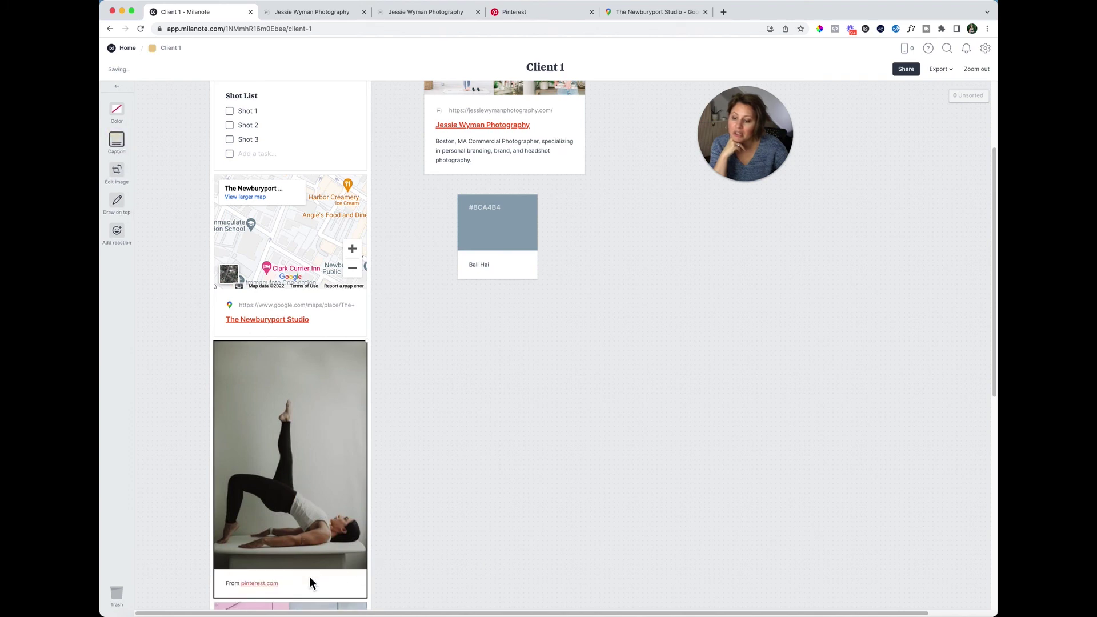
{"action": "left_click", "coordinate": [313, 585]}
{"action": "key", "text": "Return"}
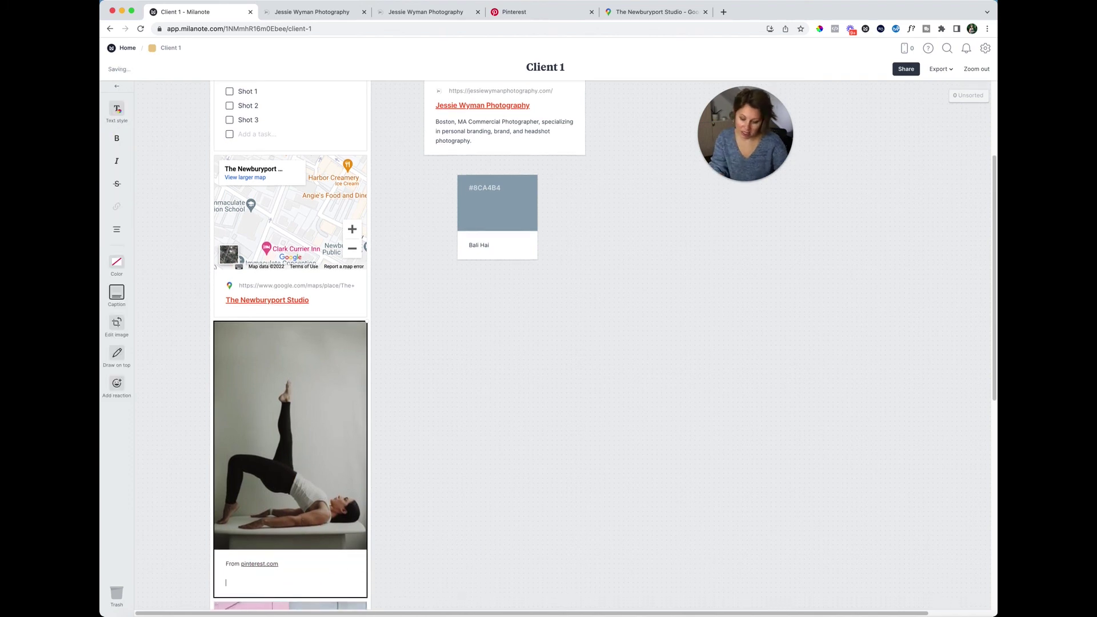
{"action": "type", "text": "I like this pose"}
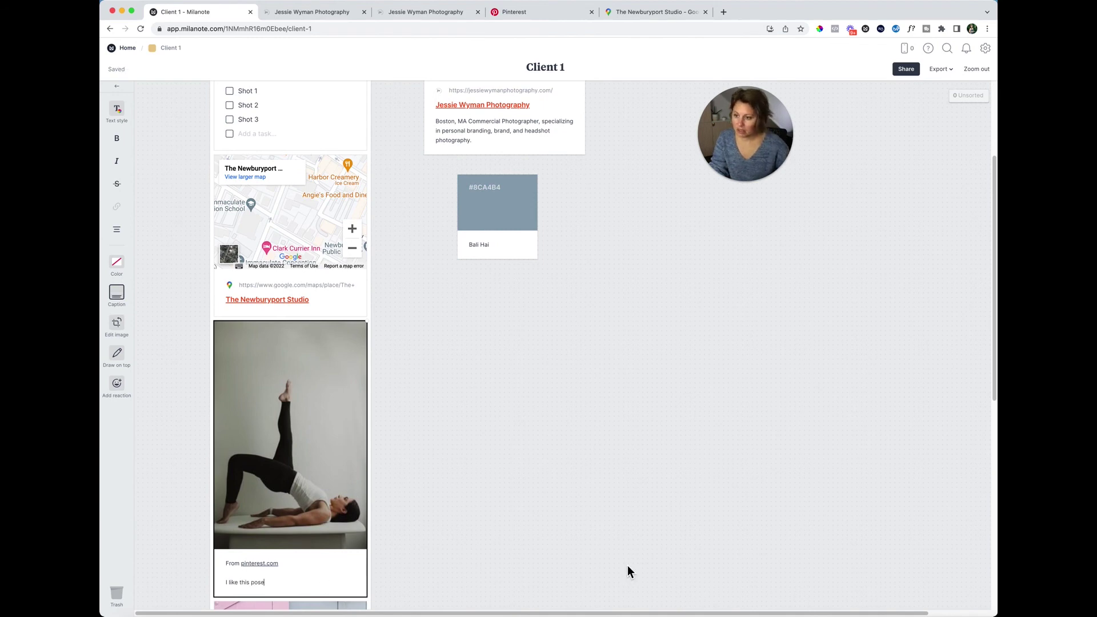
{"action": "left_click", "coordinate": [627, 564]}
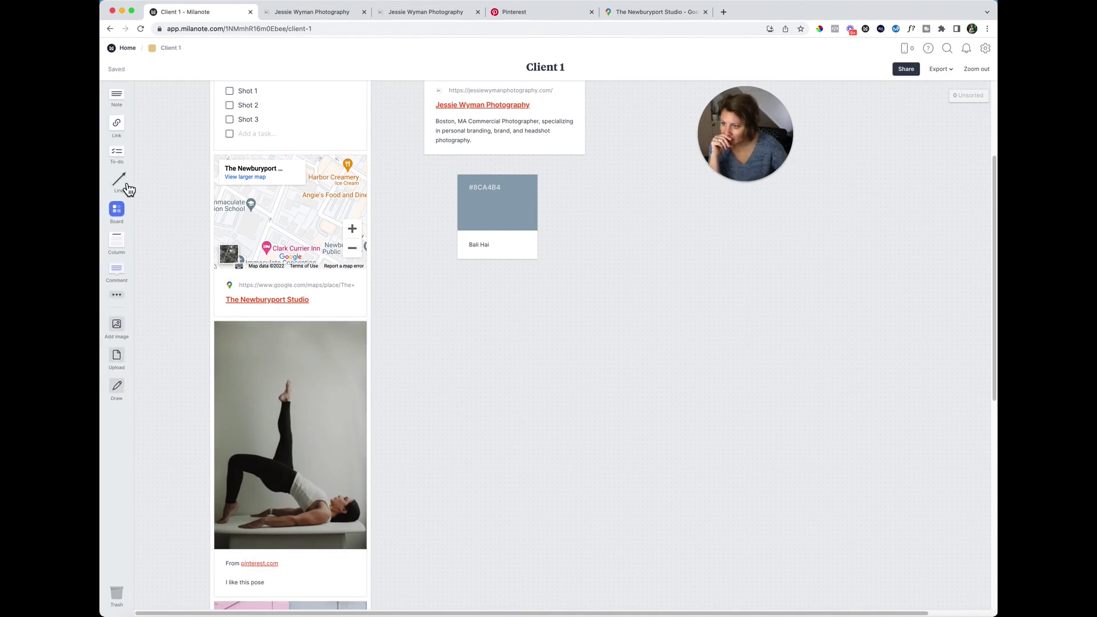
Draw a vertical line near the Bali Hai swatch with the thickest weight.
{"action": "left_click_drag", "start_coordinate": [118, 181], "coordinate": [600, 292]}
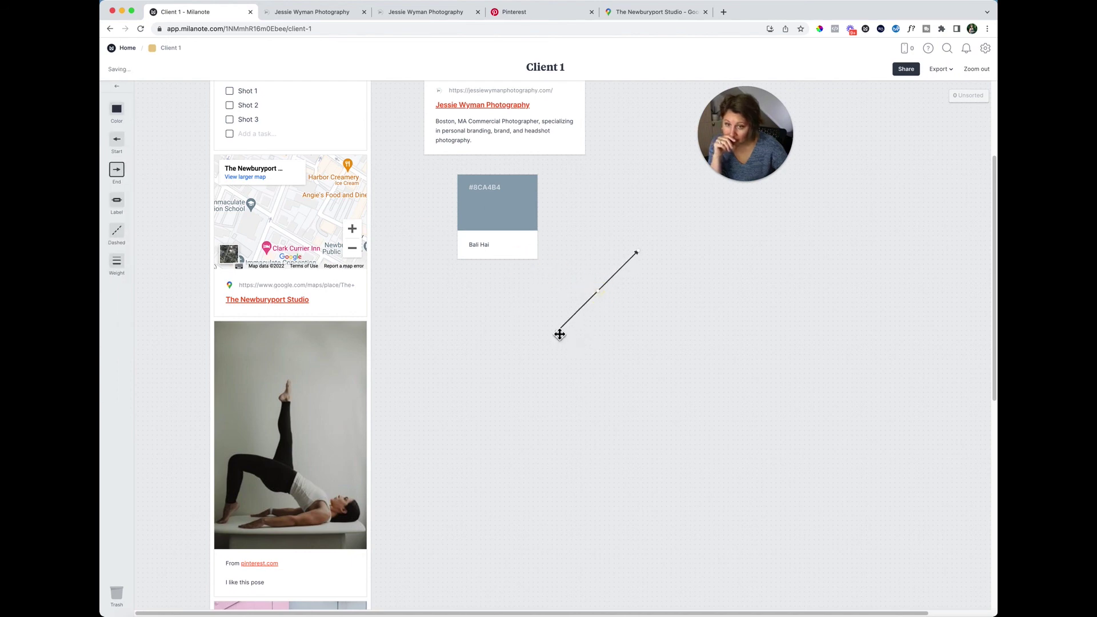
{"action": "left_click_drag", "start_coordinate": [558, 332], "coordinate": [641, 361]}
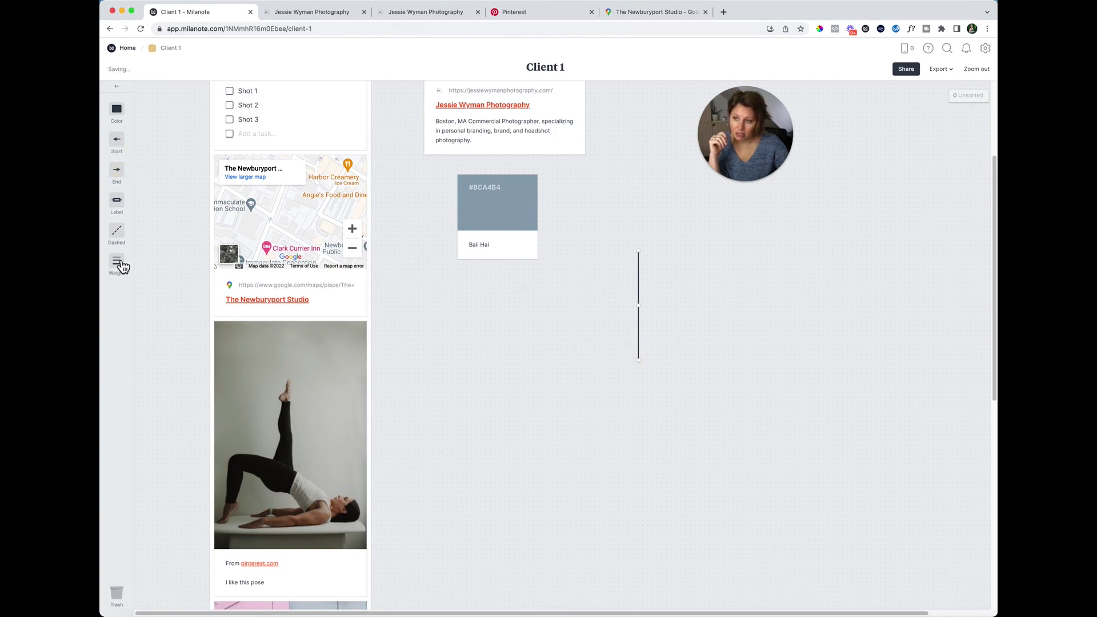
{"action": "left_click", "coordinate": [119, 263]}
{"action": "left_click", "coordinate": [187, 261]}
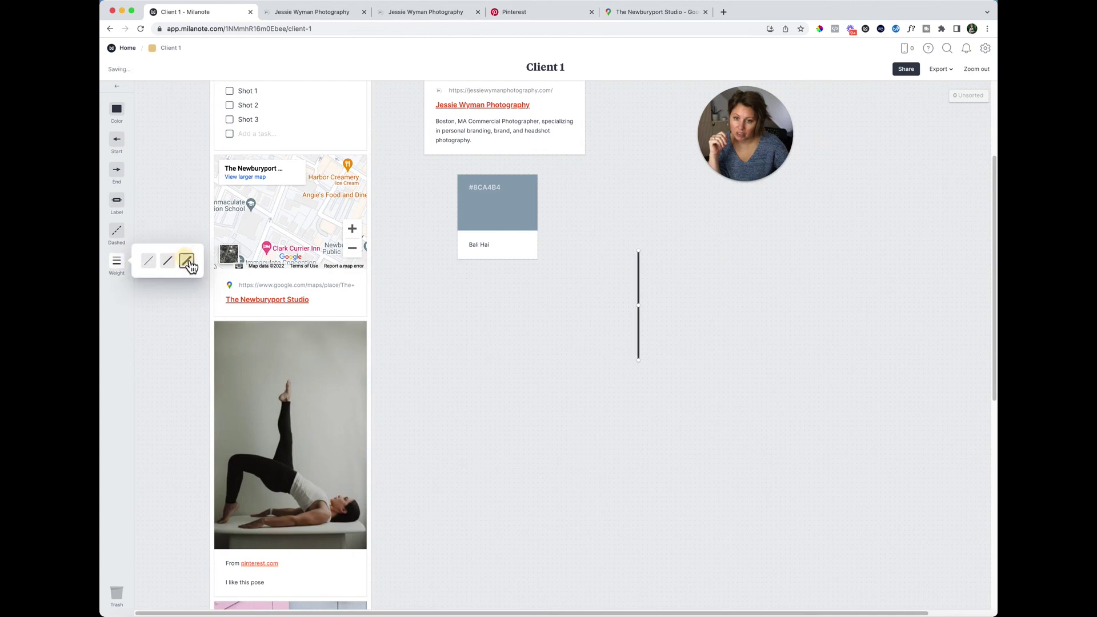
{"action": "left_click", "coordinate": [543, 340]}
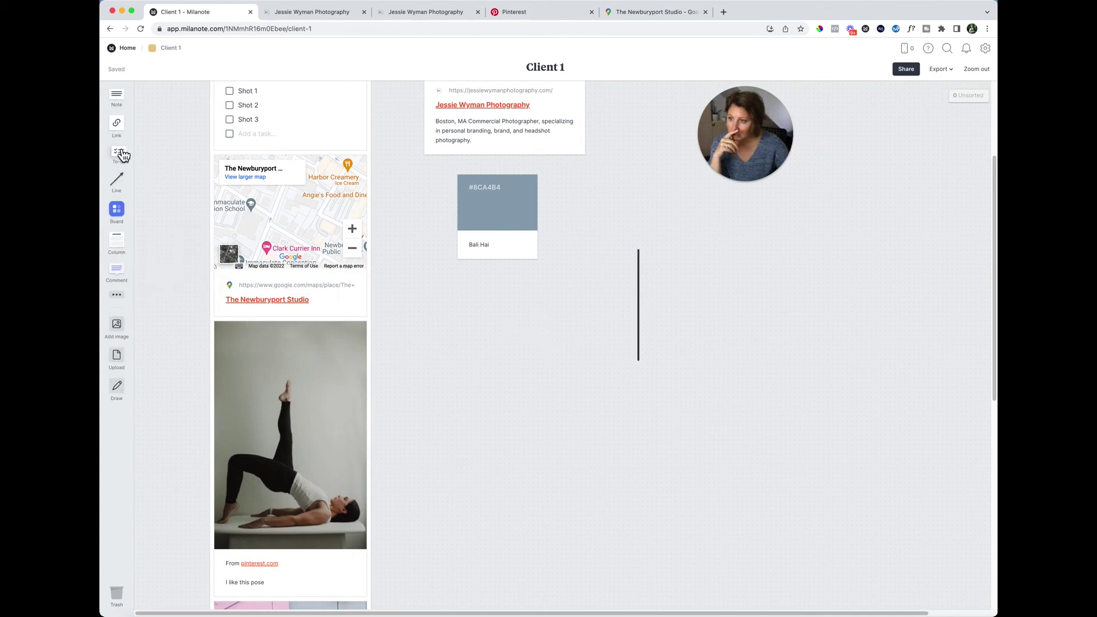
{"action": "left_click", "coordinate": [116, 297]}
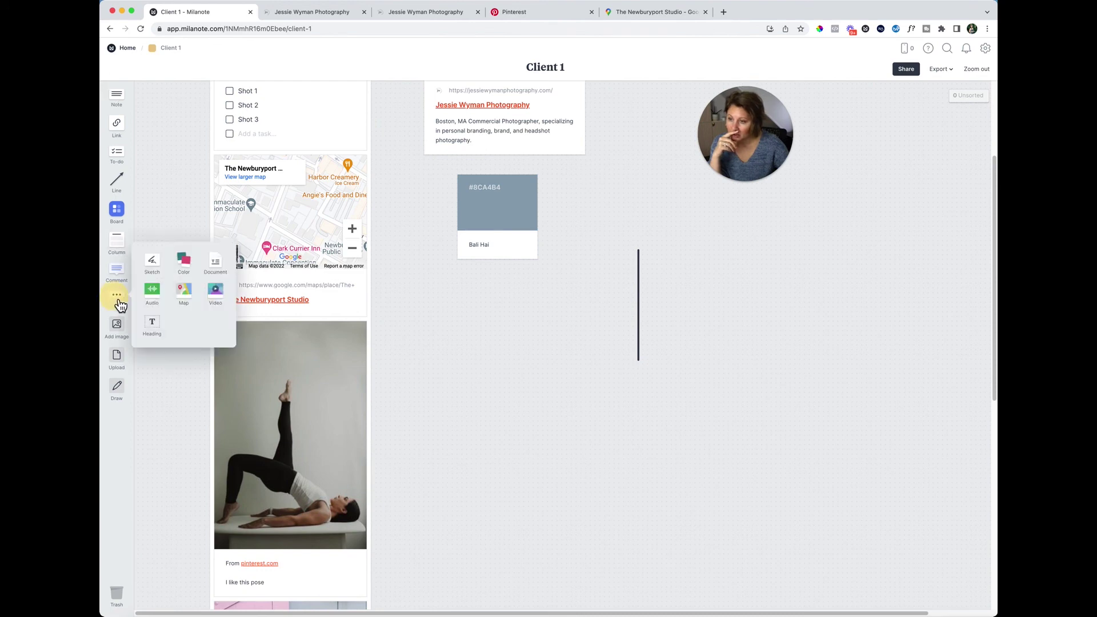
{"action": "mouse_move", "coordinate": [152, 263]}
{"action": "left_mouse_down"}
{"action": "mouse_move", "coordinate": [503, 355]}
{"action": "mouse_move", "coordinate": [574, 419]}
{"action": "left_mouse_up"}
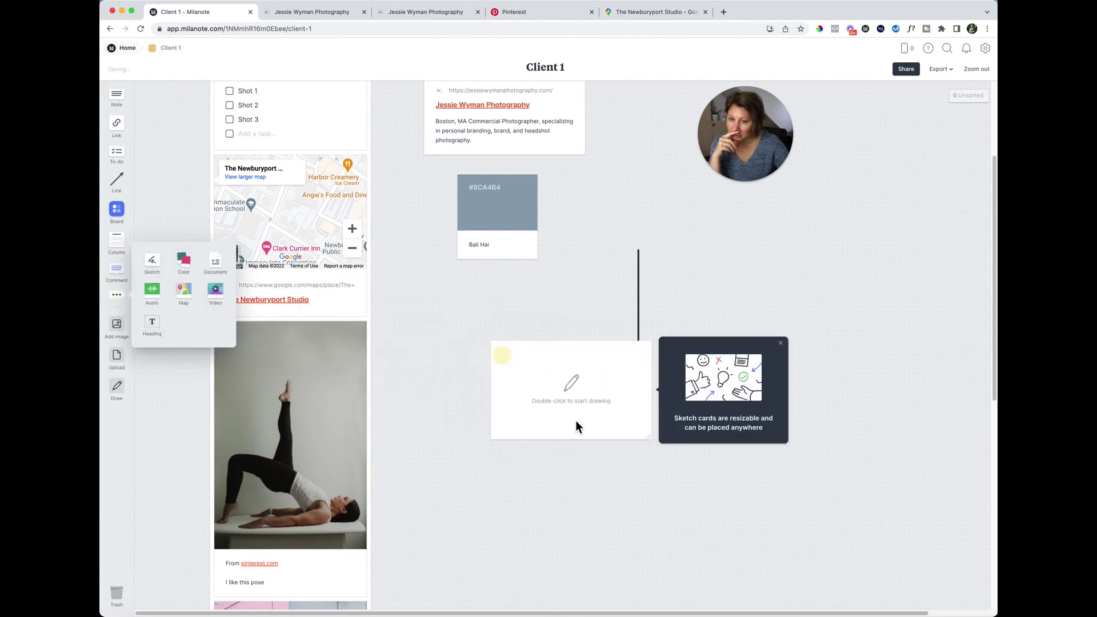
{"action": "double_click", "coordinate": [582, 400]}
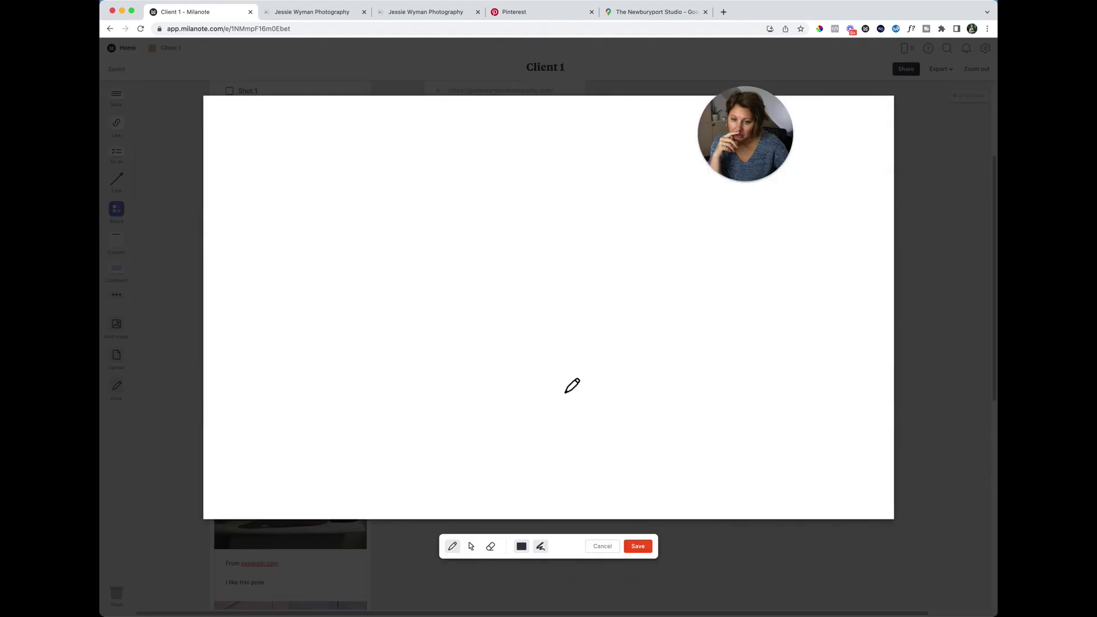
{"action": "mouse_move", "coordinate": [552, 328]}
{"action": "left_mouse_down"}
{"action": "mouse_move", "coordinate": [404, 231]}
{"action": "mouse_move", "coordinate": [350, 367]}
{"action": "mouse_move", "coordinate": [670, 418]}
{"action": "left_mouse_up"}
{"action": "left_click", "coordinate": [603, 547]}
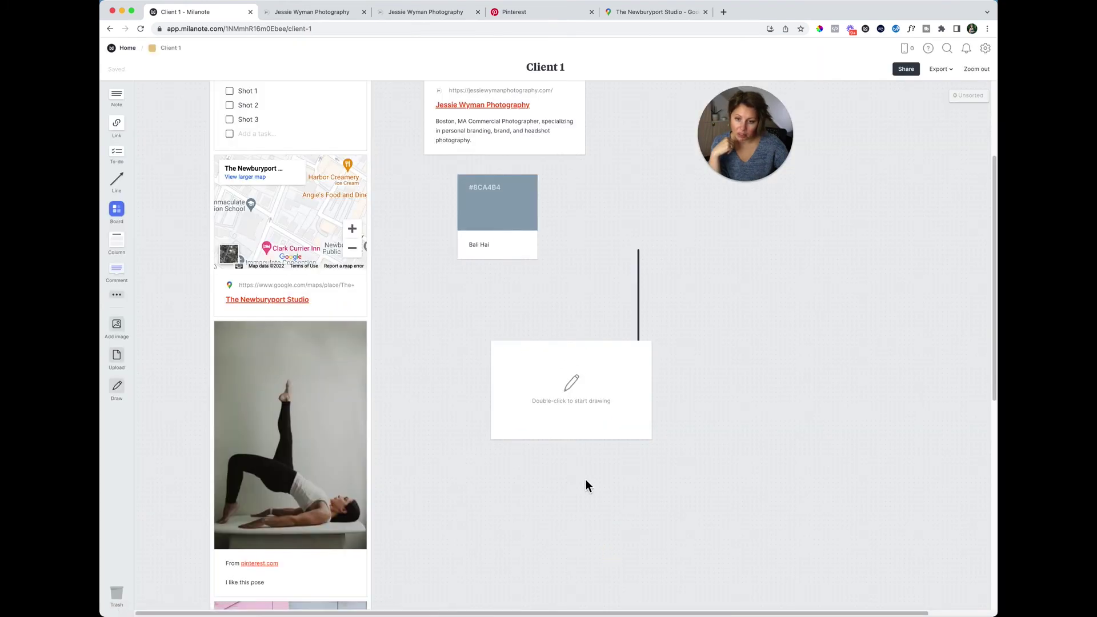
{"action": "left_click", "coordinate": [505, 378]}
{"action": "key", "text": "Delete"}
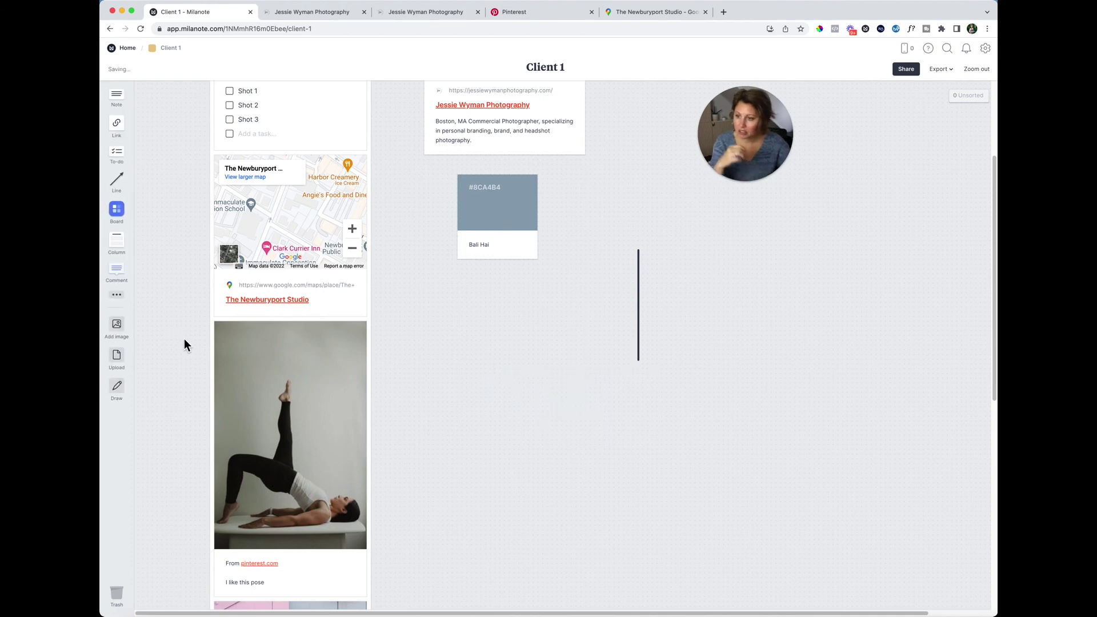